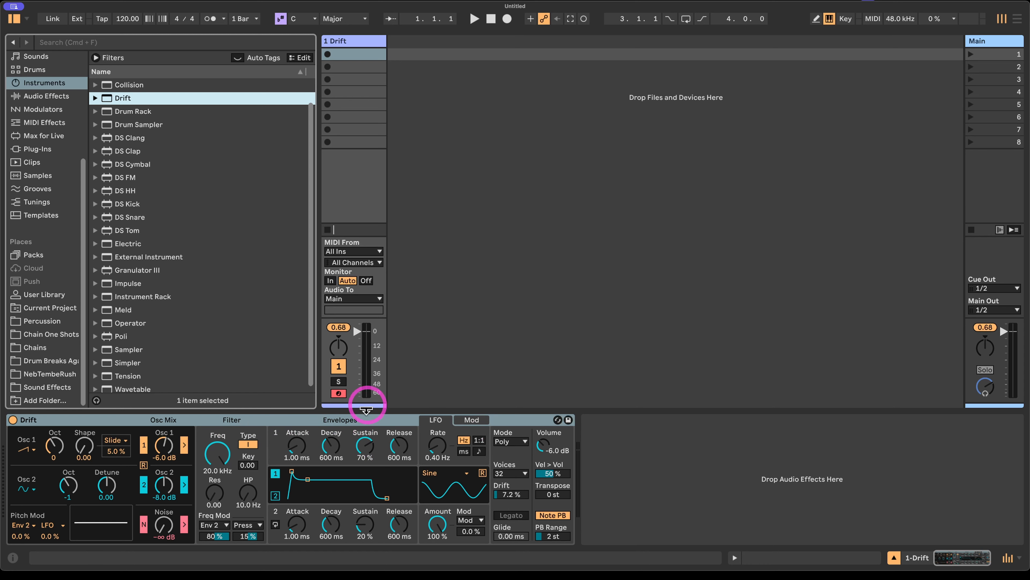
Step: Audition the default Drift sound by playing notes from the computer keyboard, shifting the octave down and back up
click(339, 392)
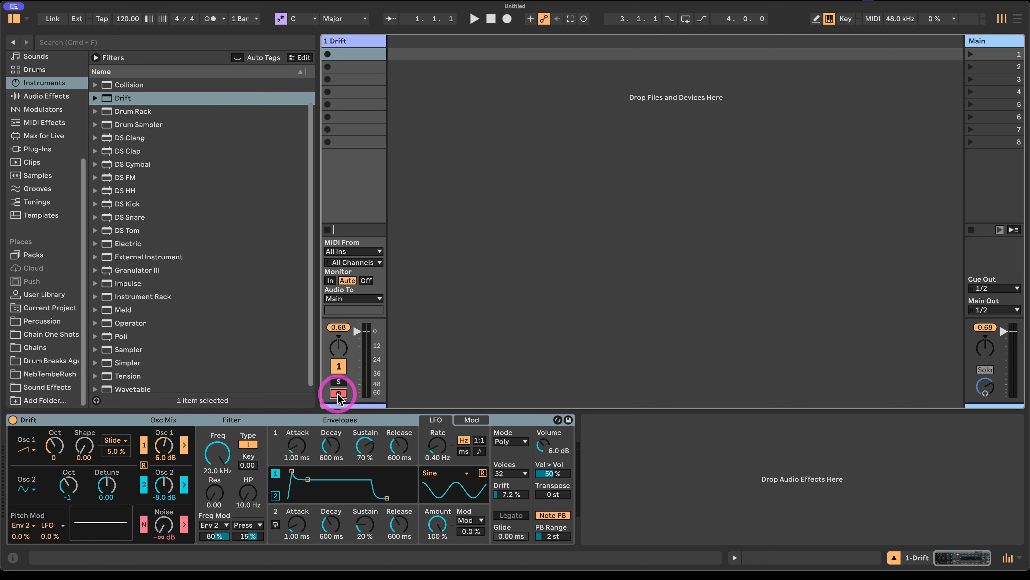
click(829, 19)
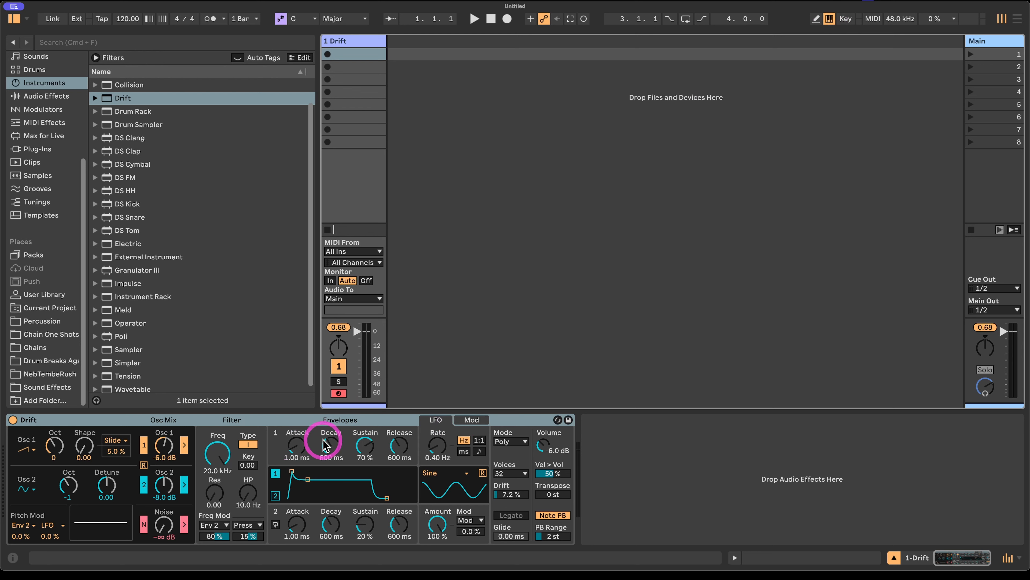
key(a)
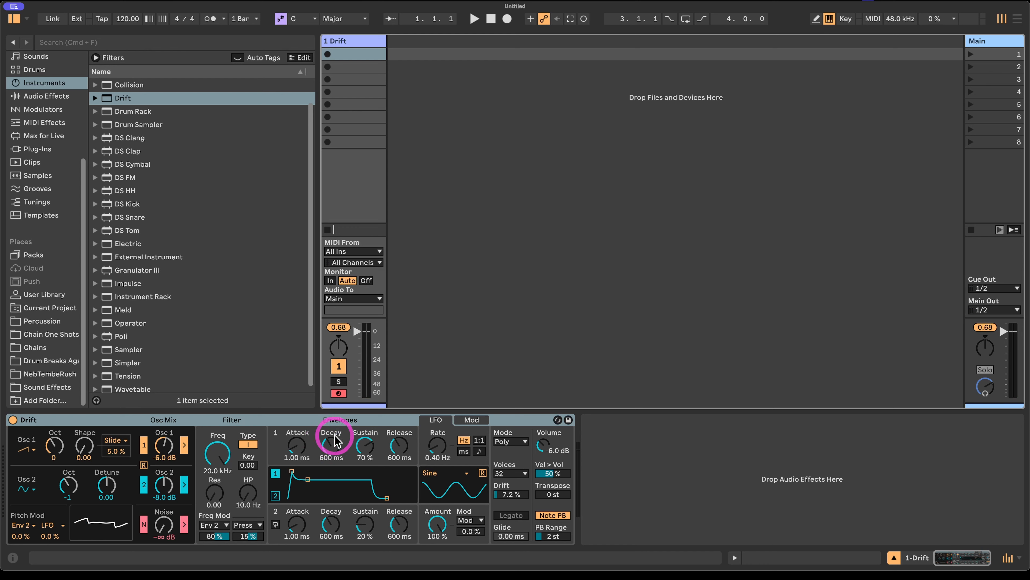
key(z)
key(a)
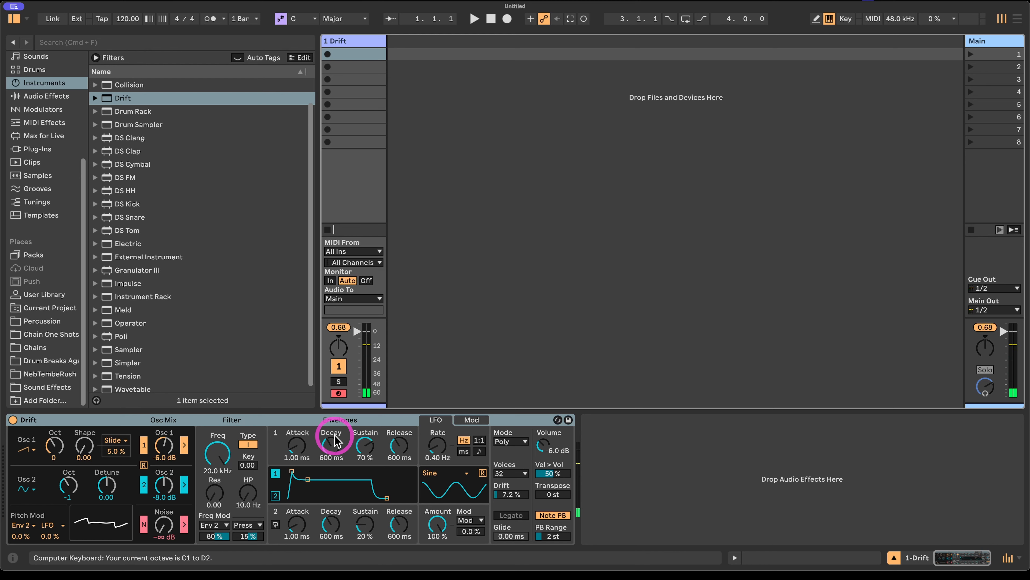
key(x)
key(a)
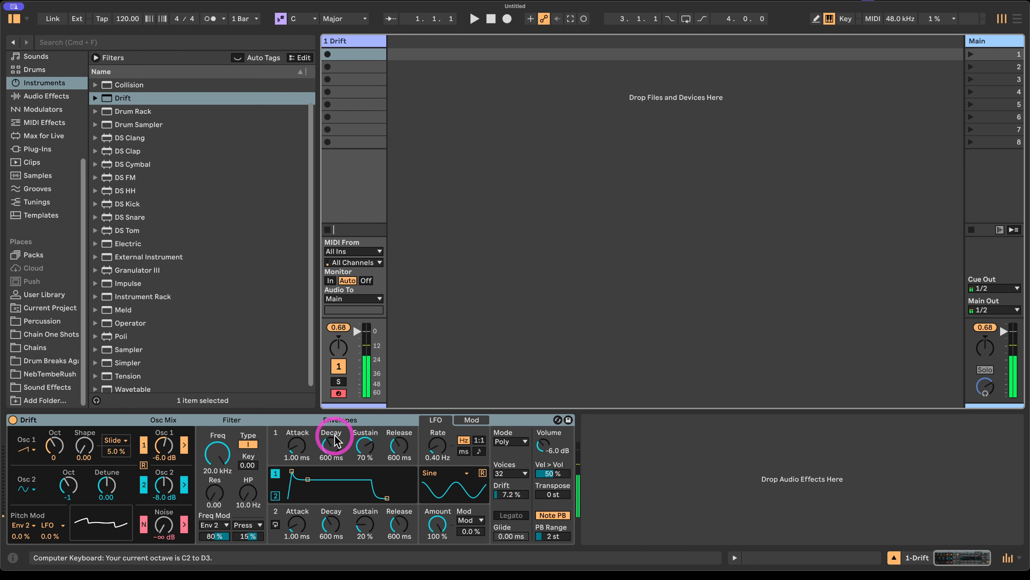
key(a)
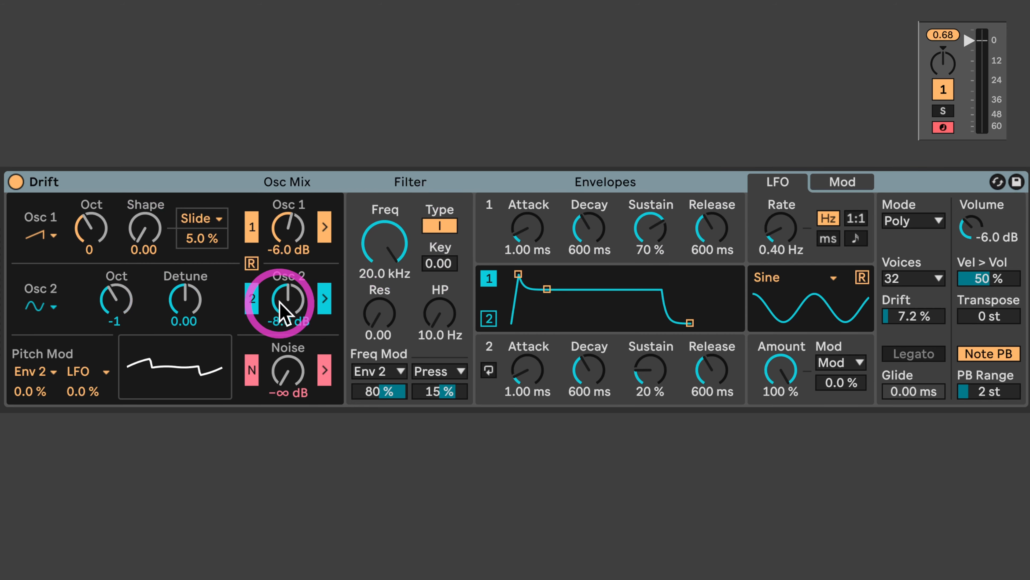
Step: Lower the Osc 2 level to -∞ dB and switch the Osc 1 waveform to a square-shaped wave
drag(296, 300, 293, 307)
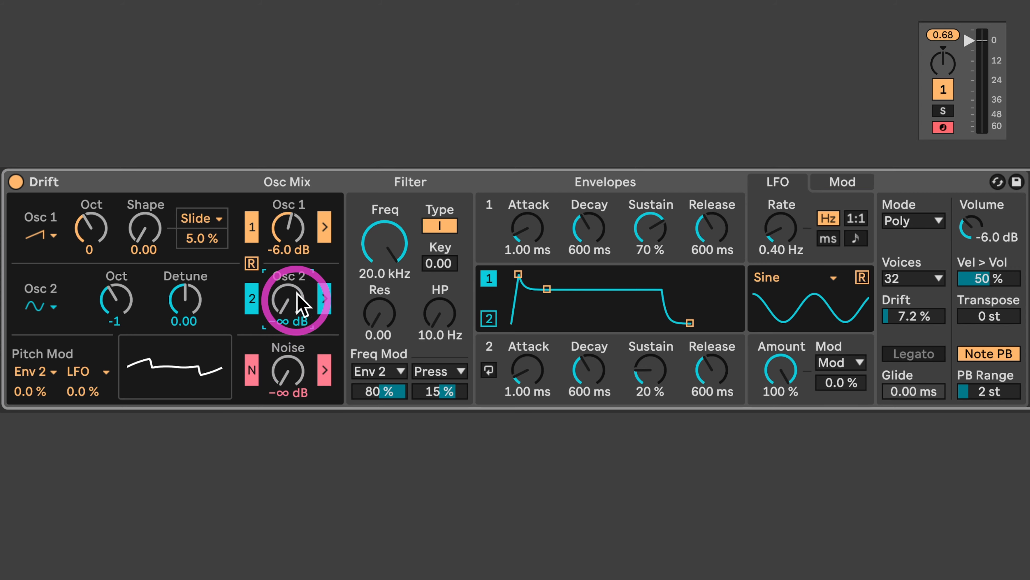
click(43, 243)
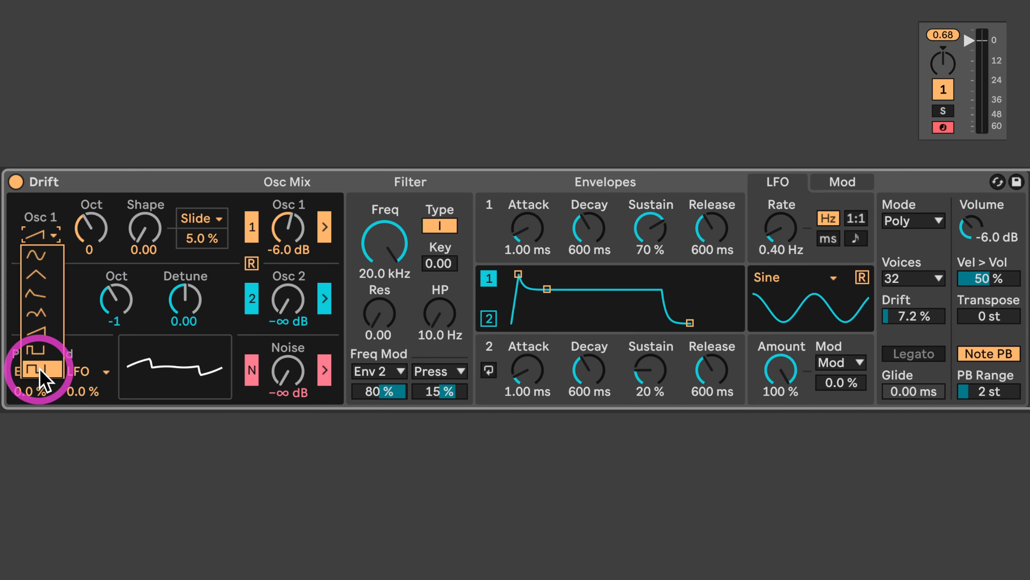
click(39, 424)
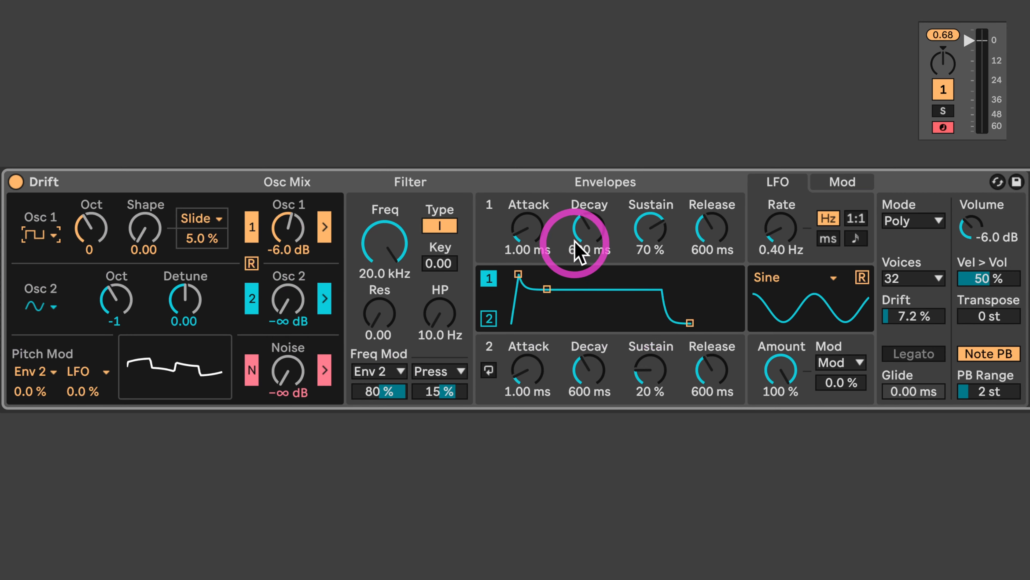
Step: Set envelope 1 to an attack of 1.47 s, decay of 723 ms, sustain of 0% and release of 10 ms
drag(529, 230, 591, 235)
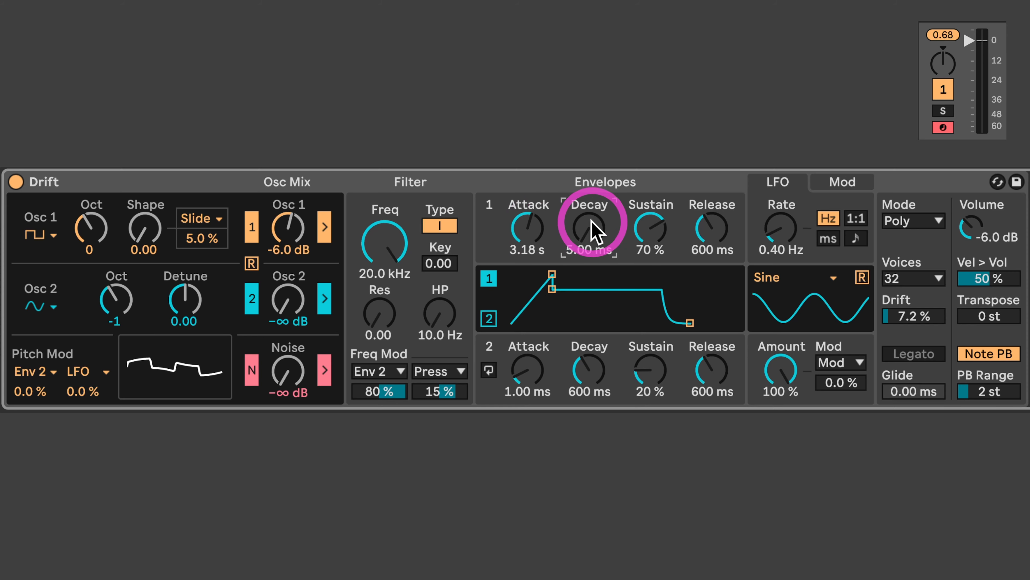
drag(660, 214, 715, 240)
drag(527, 228, 538, 228)
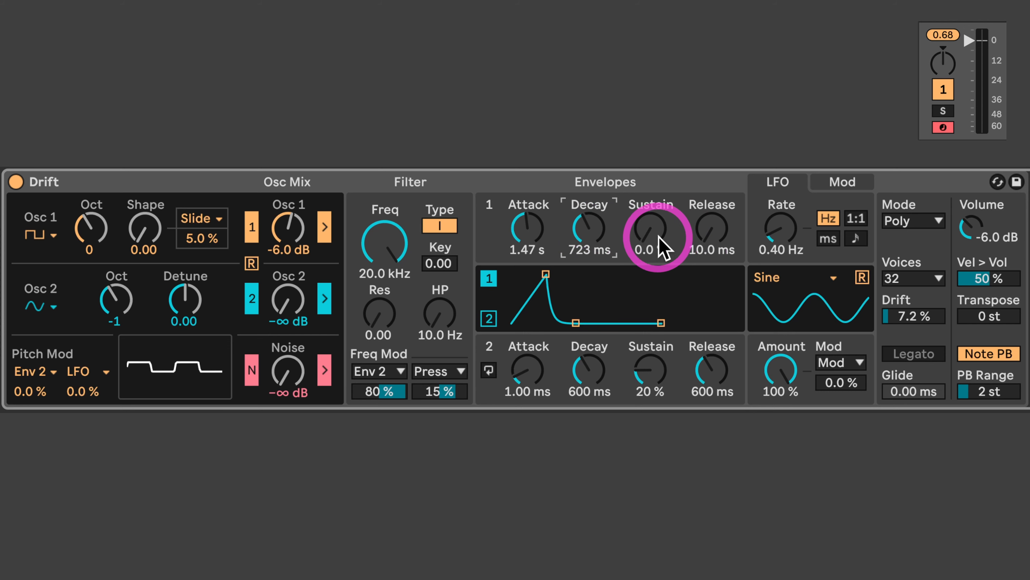
Step: Raise envelope 1's sustain to 28% and on to 100%, and audition its decay at 1.74 s and a shorter time
drag(655, 242, 654, 220)
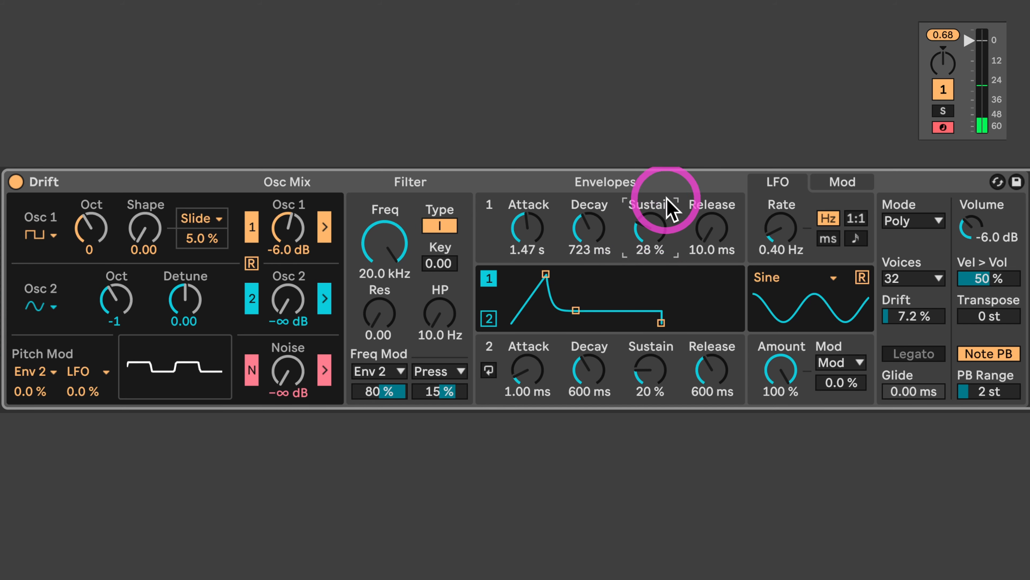
drag(650, 237, 653, 248)
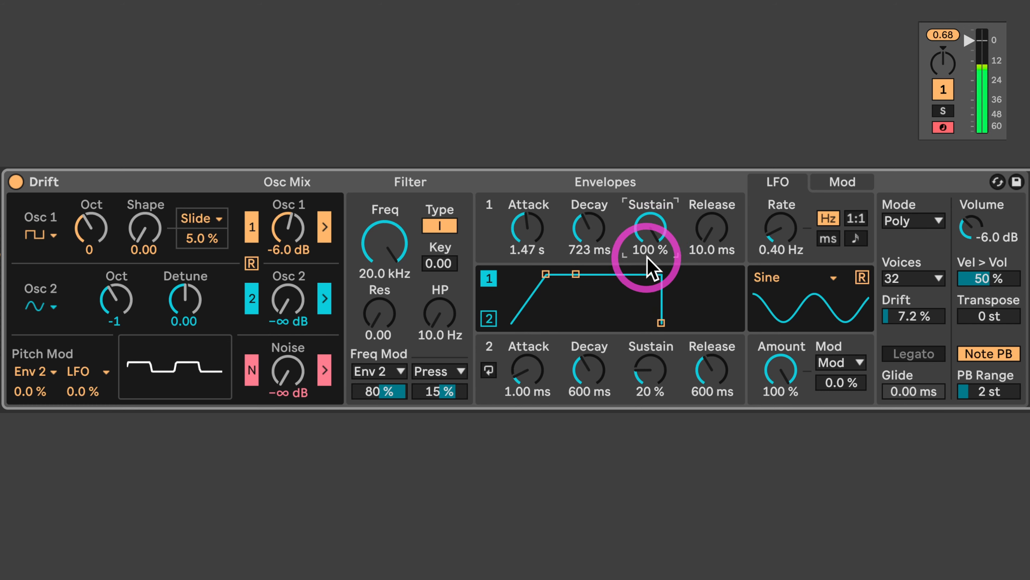
drag(591, 232, 591, 225)
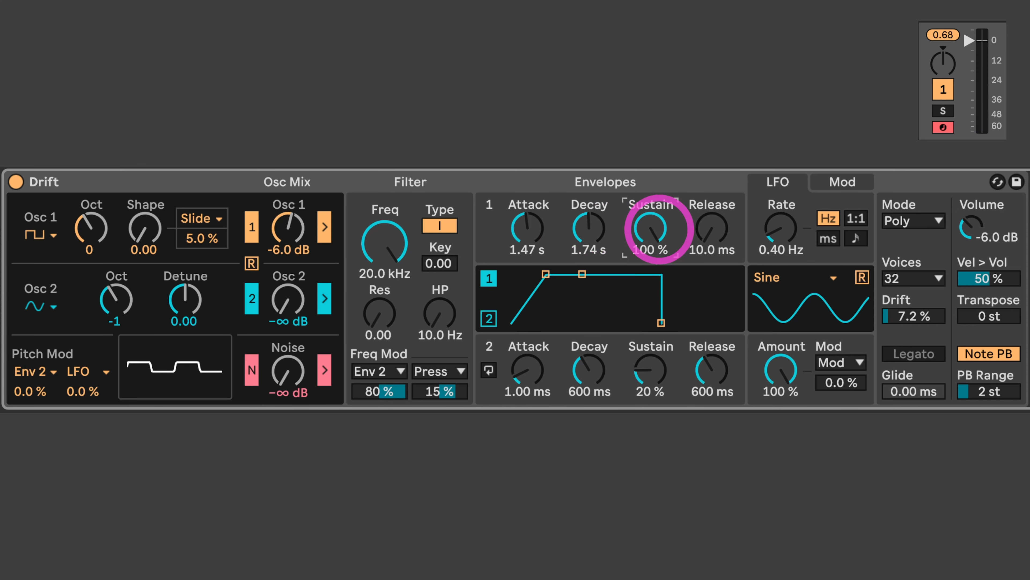
mouse_move(659, 228)
mouse_down()
mouse_move(660, 244)
mouse_move(659, 228)
mouse_up()
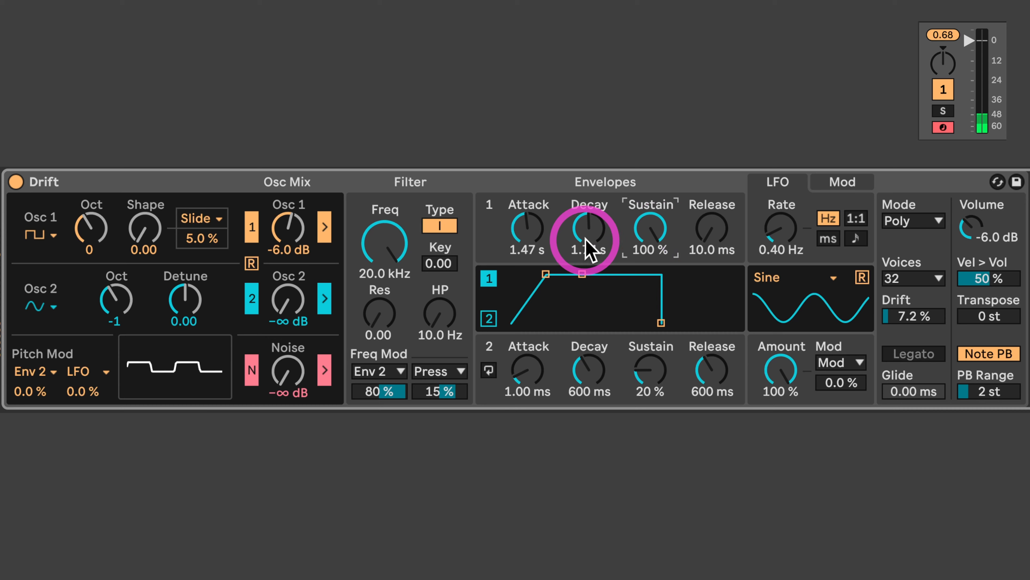
mouse_move(586, 240)
mouse_down()
mouse_move(587, 225)
mouse_move(587, 276)
mouse_move(587, 227)
mouse_move(587, 250)
mouse_up()
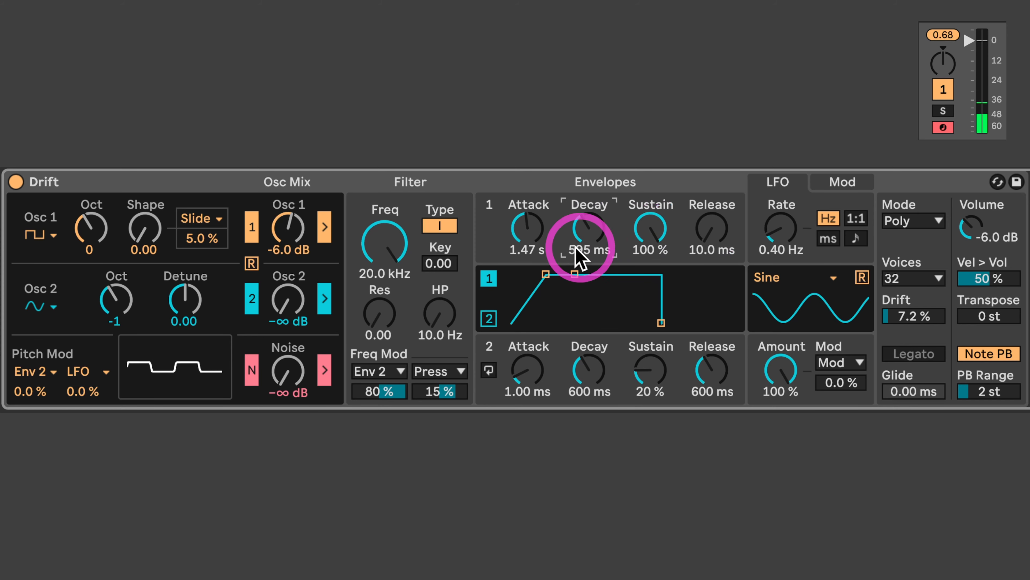
Step: Set envelope 1's decay to 5 ms and sustain to 0%, and audition attack times from 1.24 s to about 2 s
drag(529, 235, 580, 281)
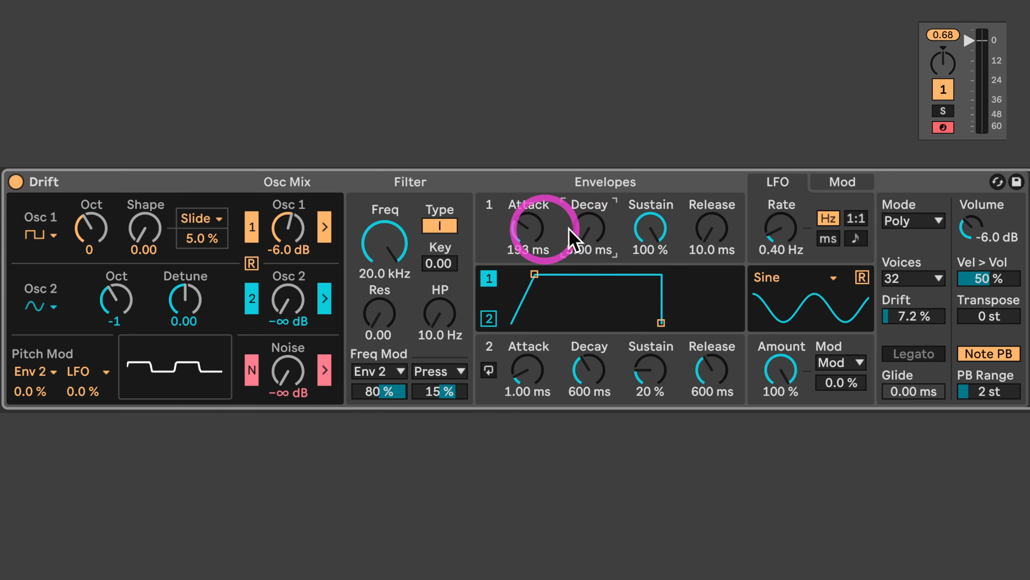
drag(670, 243, 669, 284)
mouse_move(532, 227)
mouse_down()
mouse_move(532, 261)
mouse_move(528, 209)
mouse_up()
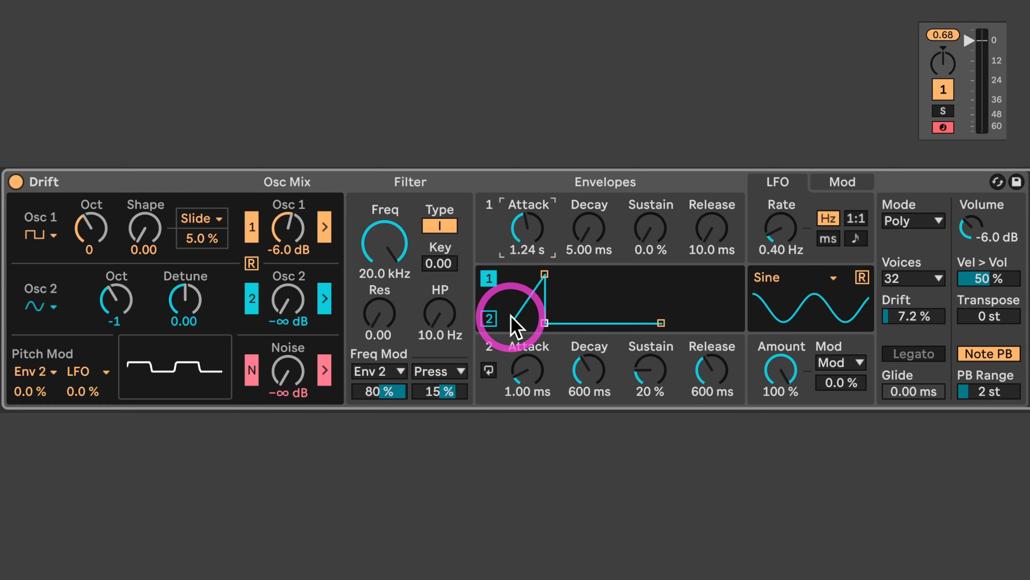
drag(523, 245, 523, 243)
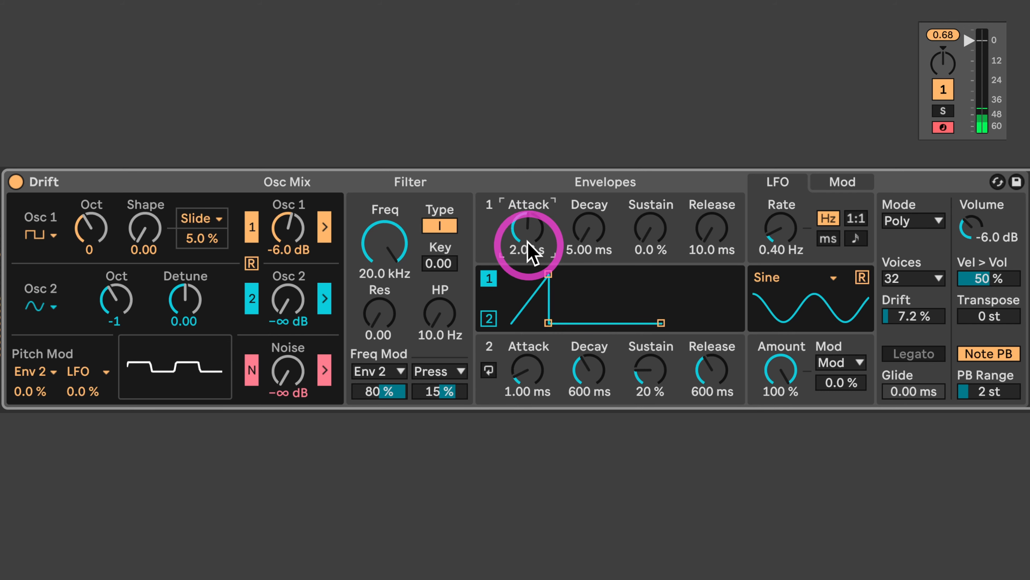
drag(529, 244, 529, 241)
Step: Set envelope 1's attack to 0 ms and audition long and very short decay times, ending at 317 ms
drag(605, 240, 593, 235)
mouse_move(527, 233)
mouse_down()
mouse_move(522, 245)
mouse_move(528, 236)
mouse_up()
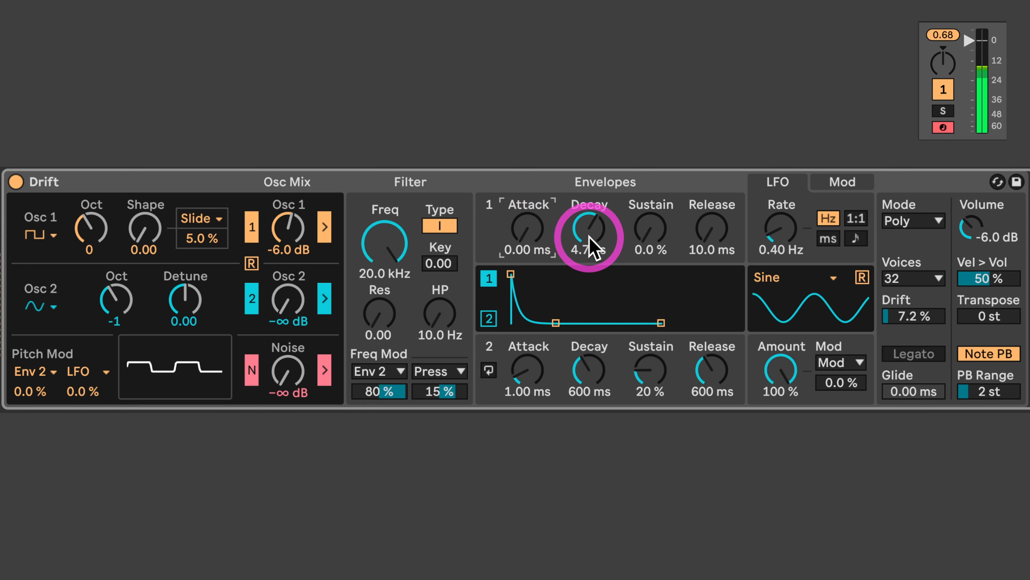
drag(593, 232, 593, 304)
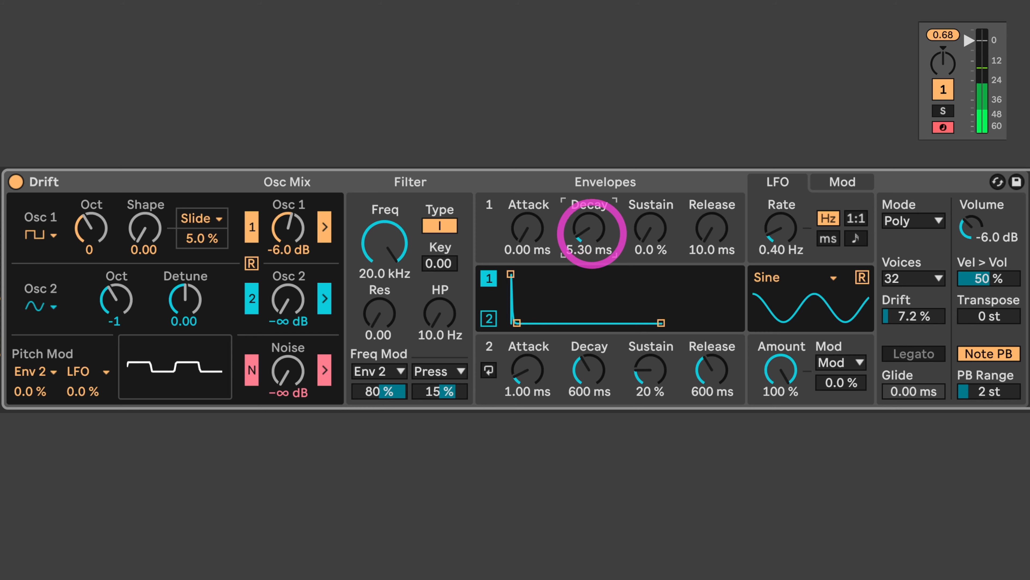
drag(592, 234, 592, 234)
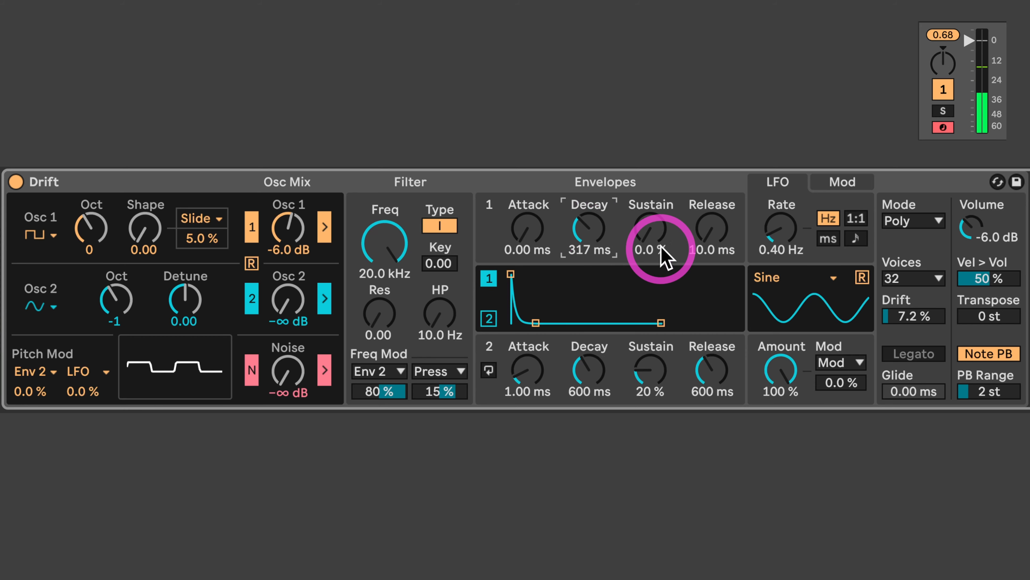
Step: Set envelope 1's sustain to 39% and audition short and long release times, ending at 160 ms
drag(661, 246, 724, 241)
click(714, 238)
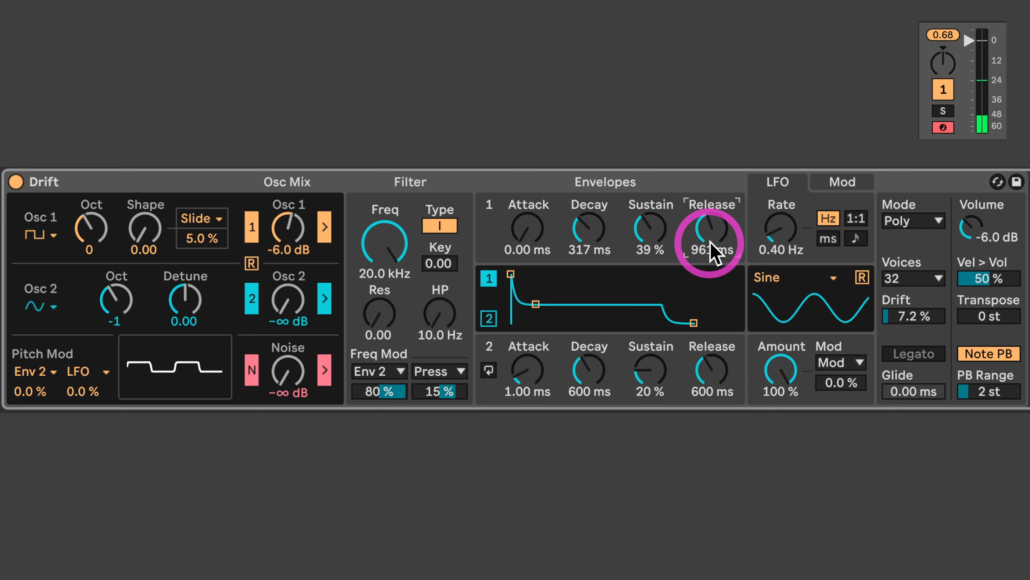
drag(711, 245, 711, 221)
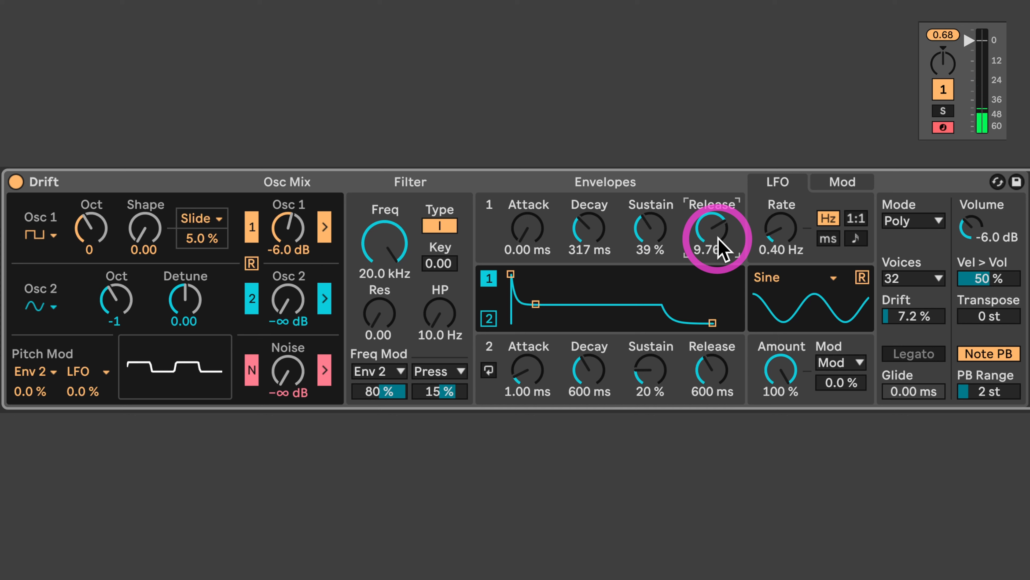
mouse_move(721, 247)
mouse_down()
mouse_move(721, 285)
mouse_move(723, 257)
mouse_up()
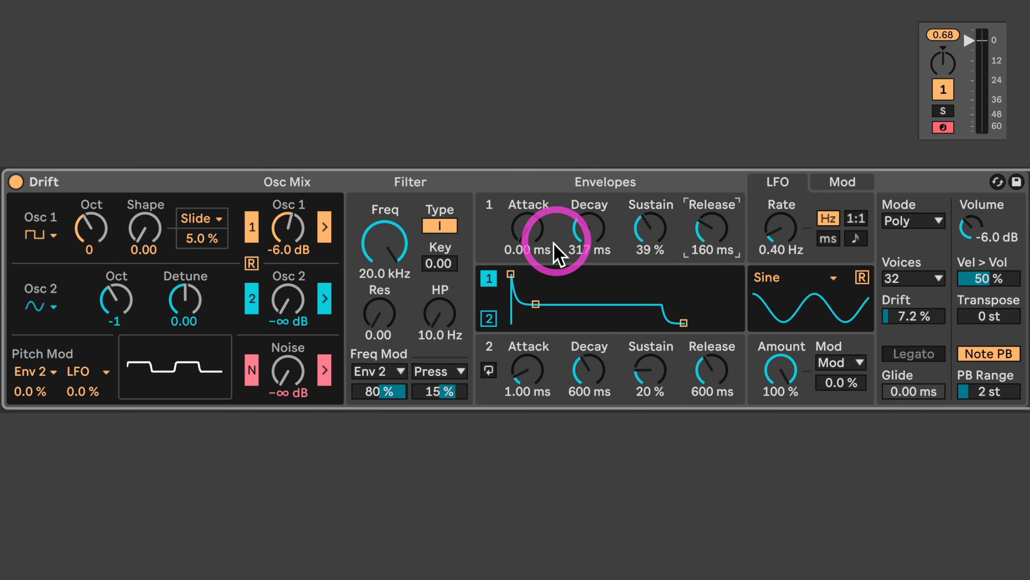
Step: Set envelope 2's attack to 0 ms, and lengthen envelope 1's decay to 723 ms and its release to 1.05 s
drag(531, 229, 530, 239)
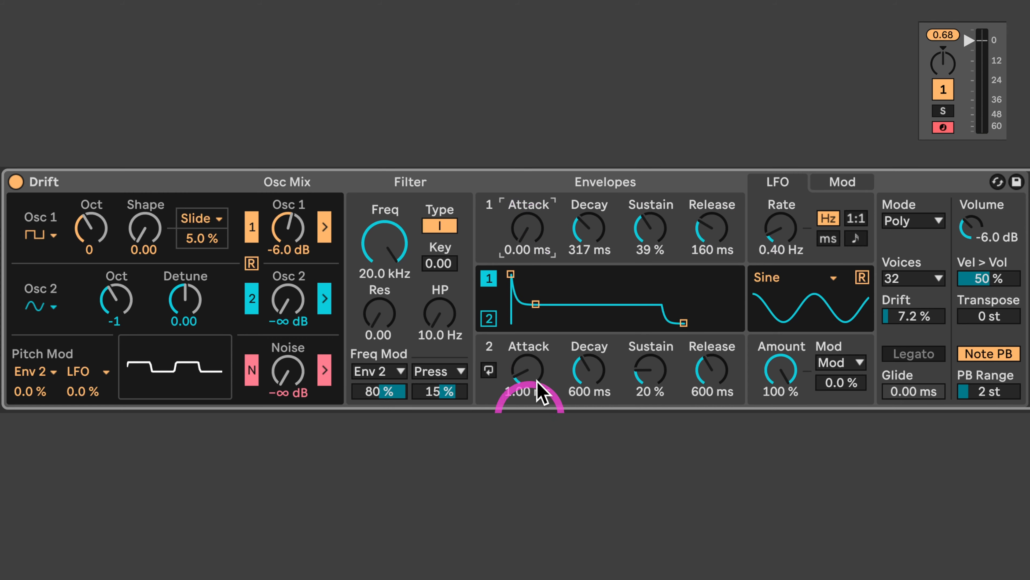
click(536, 369)
drag(536, 368, 540, 373)
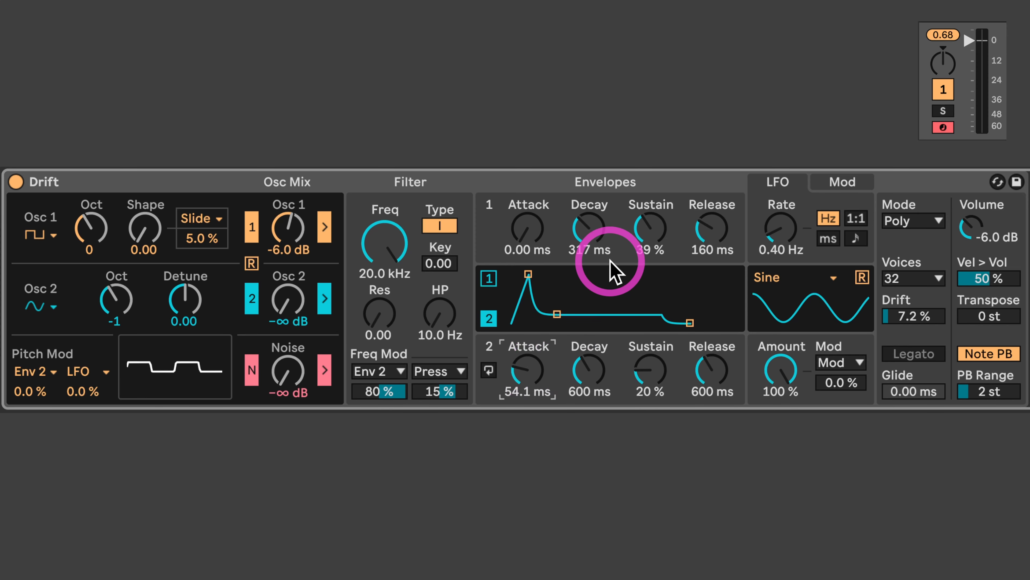
drag(584, 237, 585, 228)
drag(535, 369, 524, 385)
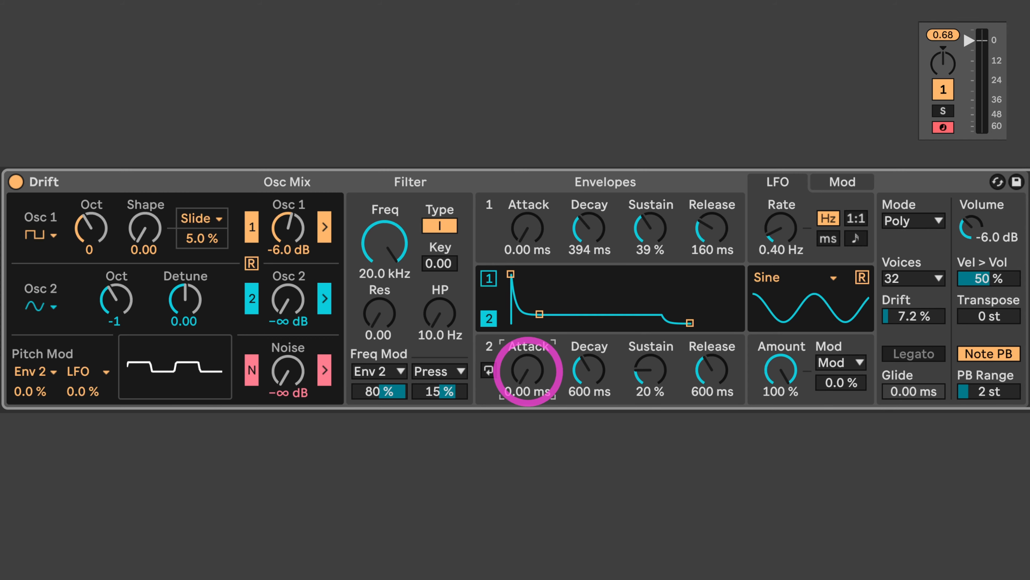
drag(577, 238, 584, 230)
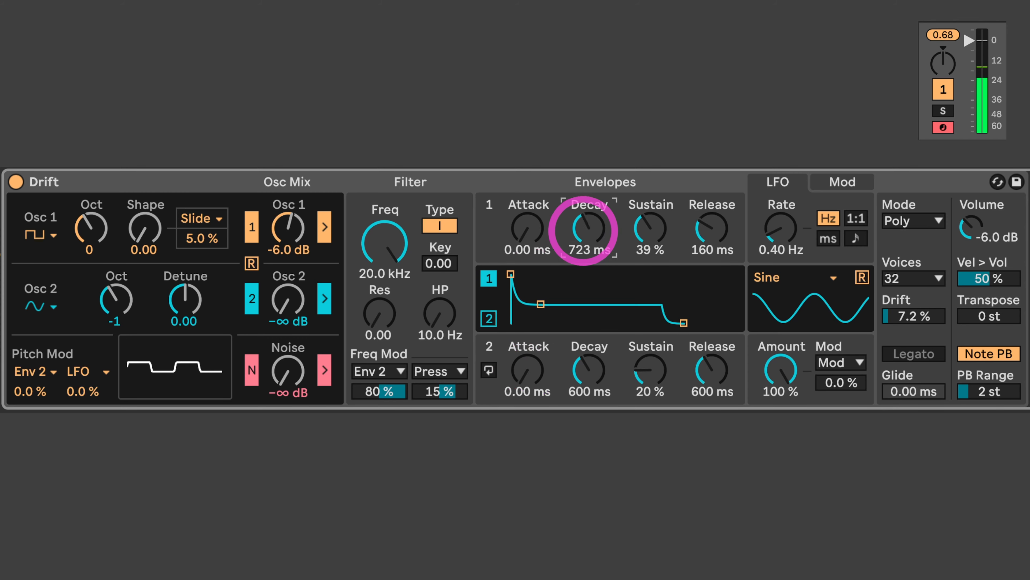
drag(686, 237, 706, 239)
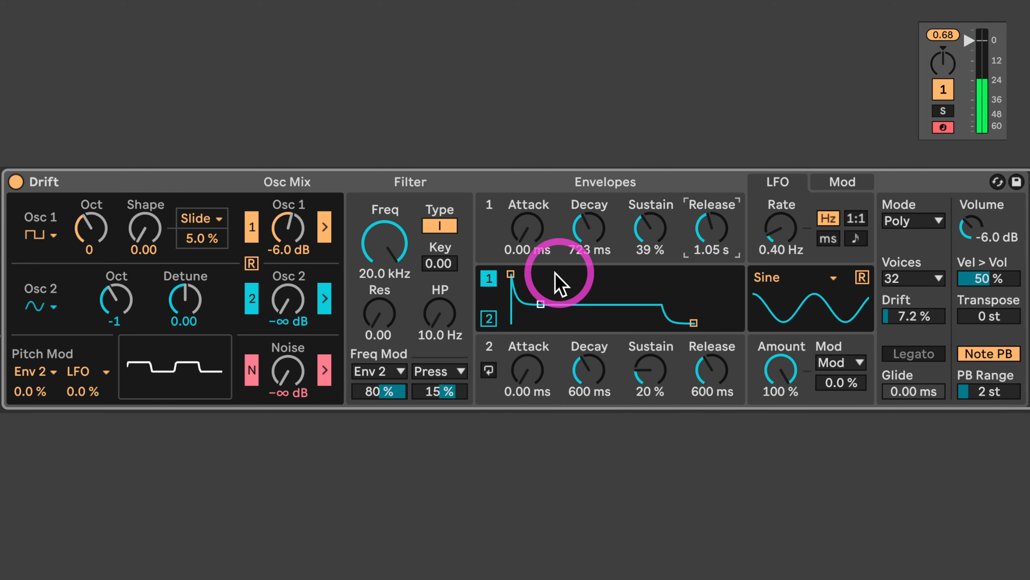
Step: Lower the filter frequency to 20 Hz and set its Env 2 modulation amount to 100%
click(389, 246)
drag(385, 243, 386, 276)
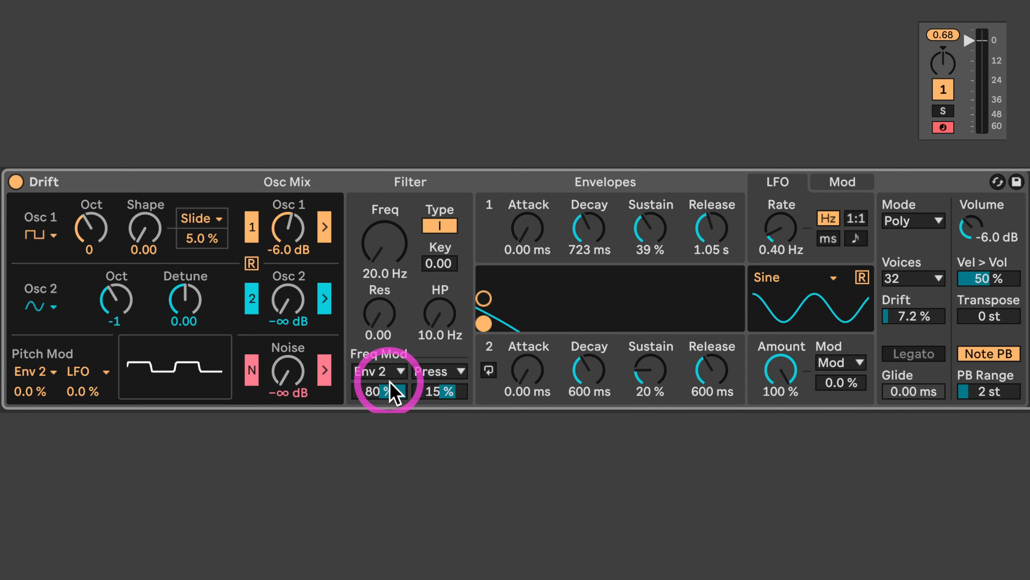
click(386, 392)
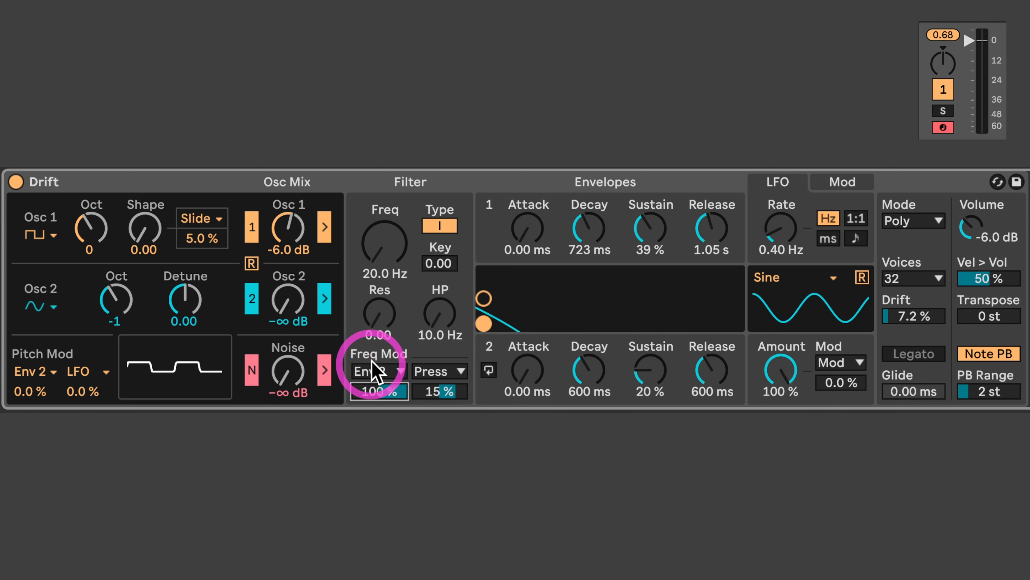
Step: Shape envelope 2 with a 0 ms attack, 2.96 s decay, 41% sustain and 2.38 s release, keeping the filter at 20 Hz
drag(524, 372, 522, 376)
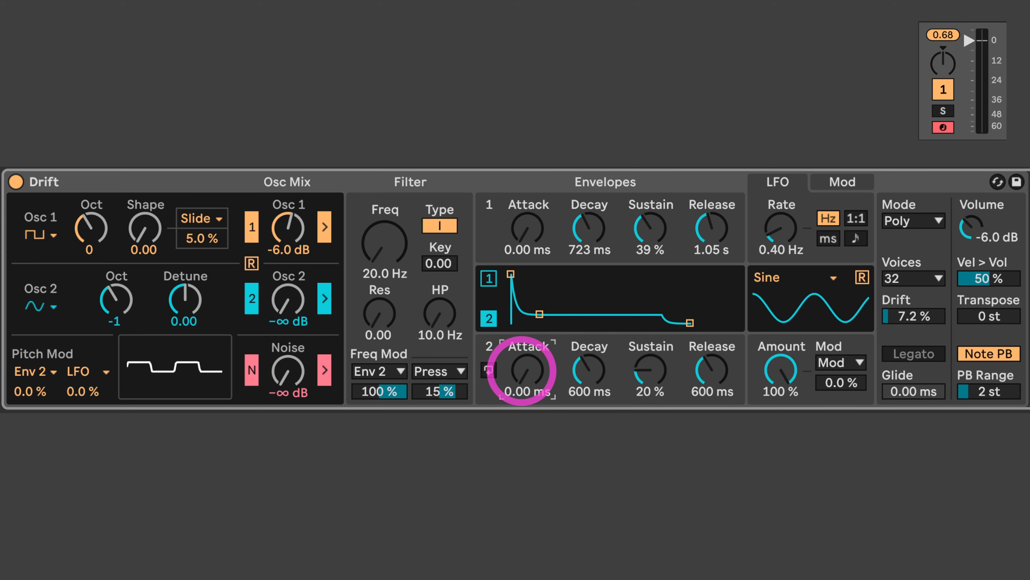
drag(591, 386, 647, 367)
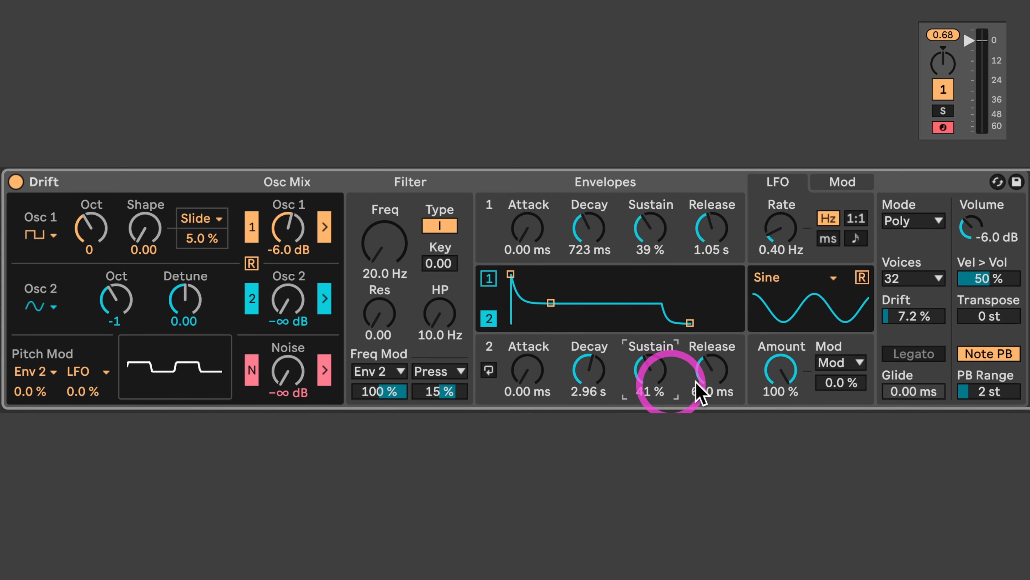
drag(712, 372, 712, 359)
drag(384, 246, 387, 254)
click(544, 357)
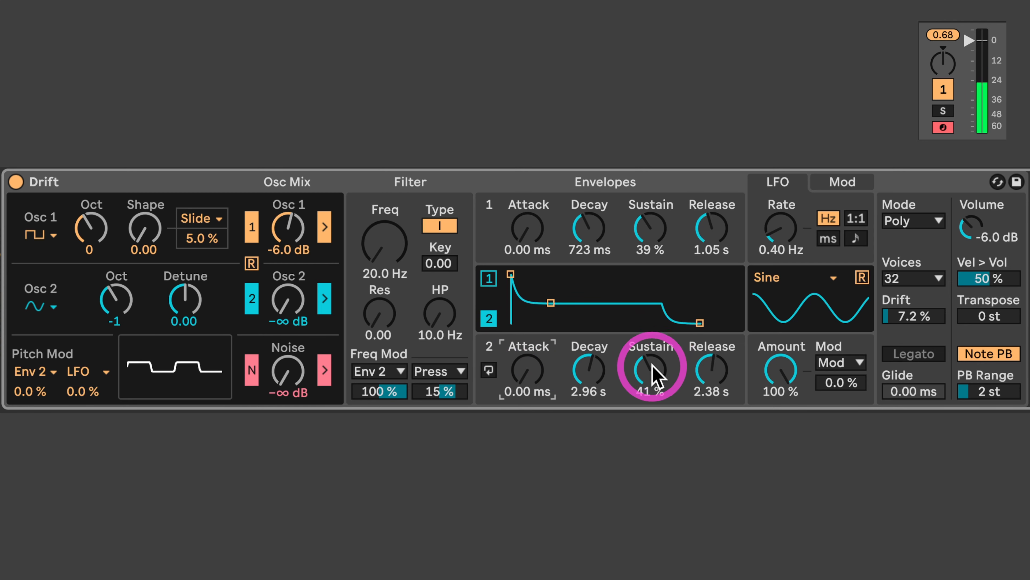
Step: Raise envelope 2's sustain to 79% and its release to 3.67 s, and shorten envelope 1's release to 48.7 ms
drag(653, 367, 651, 373)
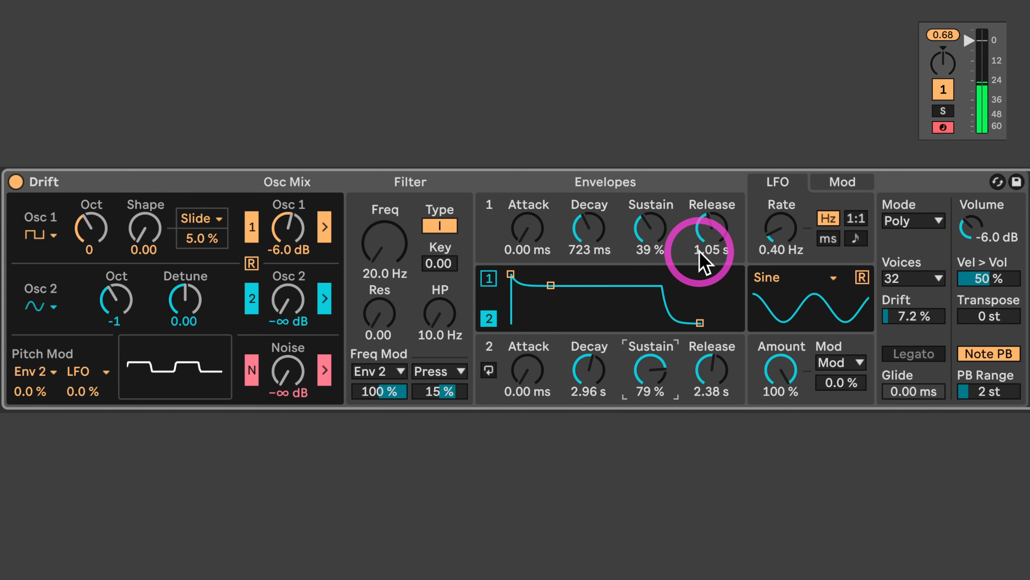
mouse_move(717, 390)
mouse_down()
mouse_move(706, 378)
mouse_move(714, 380)
mouse_up()
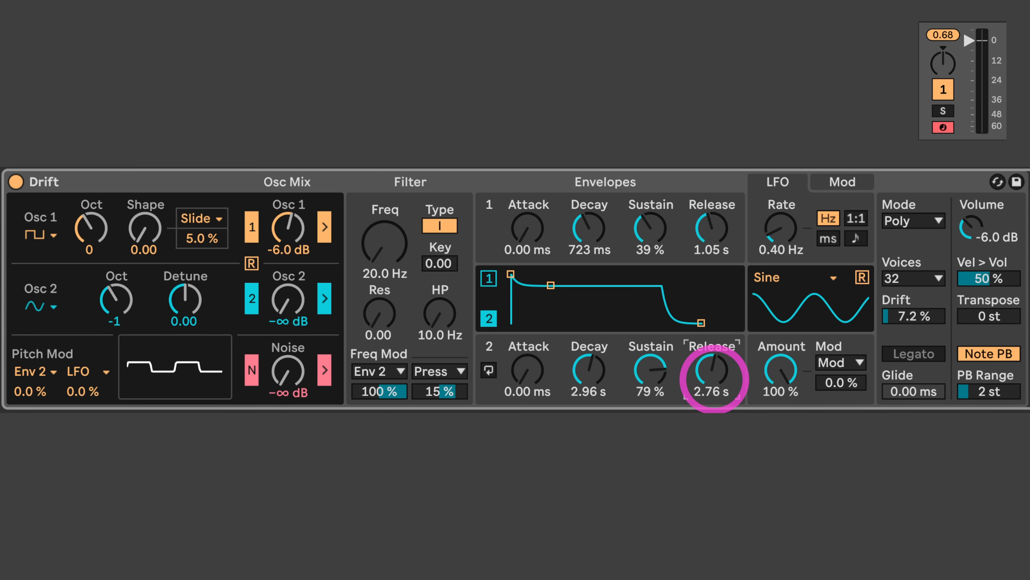
click(711, 249)
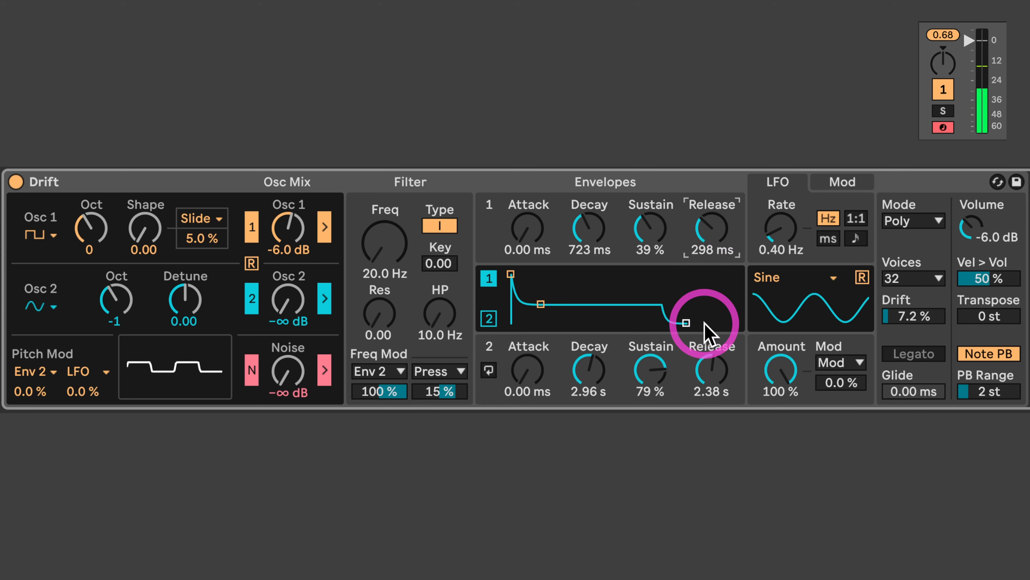
drag(708, 392, 708, 377)
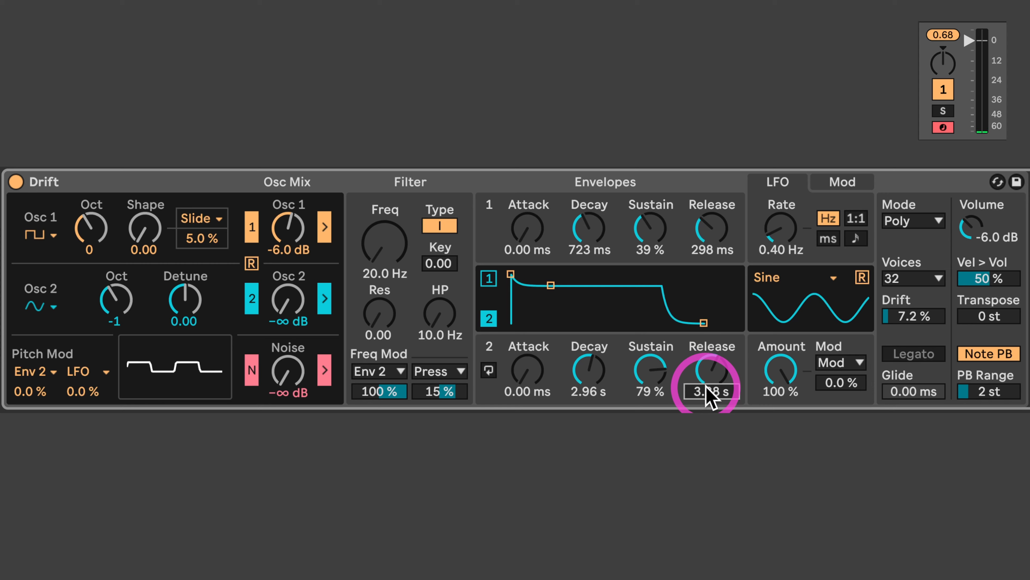
drag(716, 236, 715, 228)
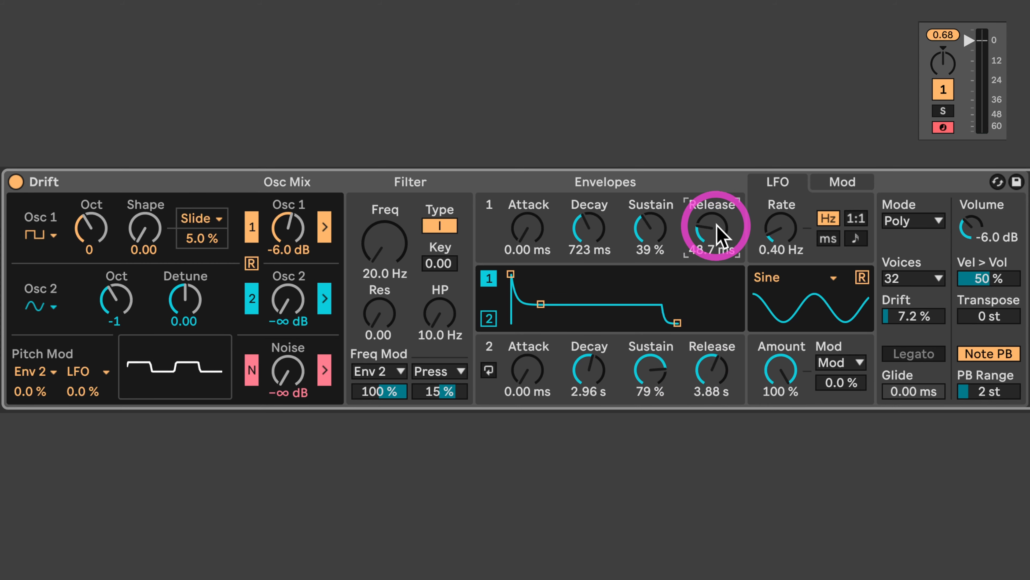
drag(702, 375, 705, 362)
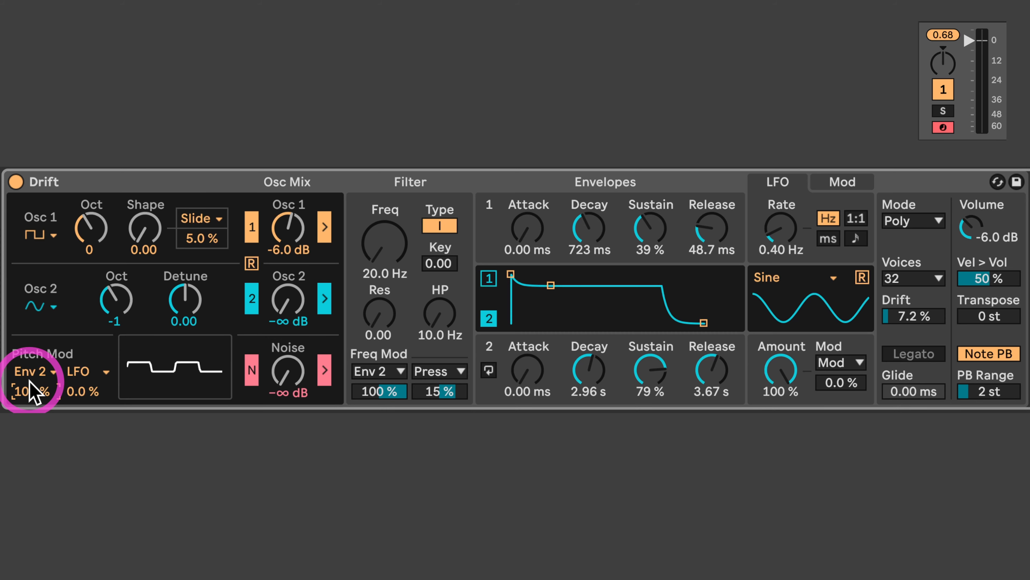
Step: Keep Env 2 as the first pitch modulation source and set its amount to 100%
click(44, 377)
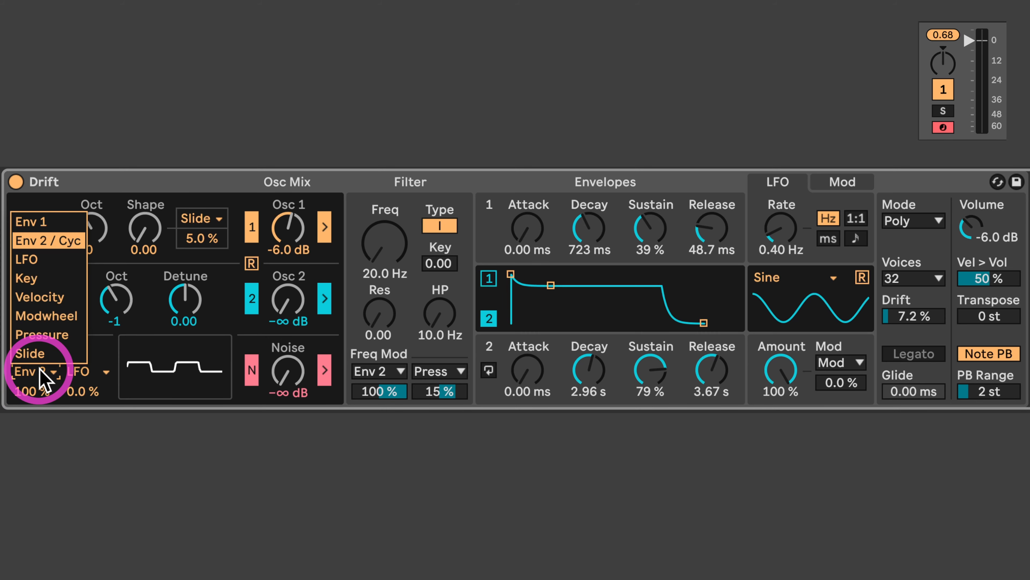
click(45, 378)
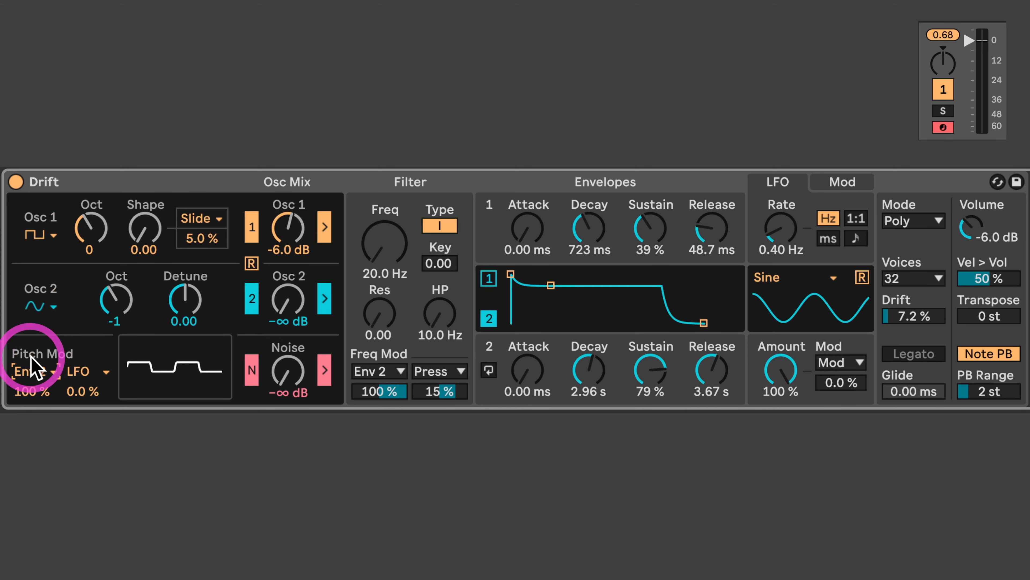
drag(32, 390, 32, 349)
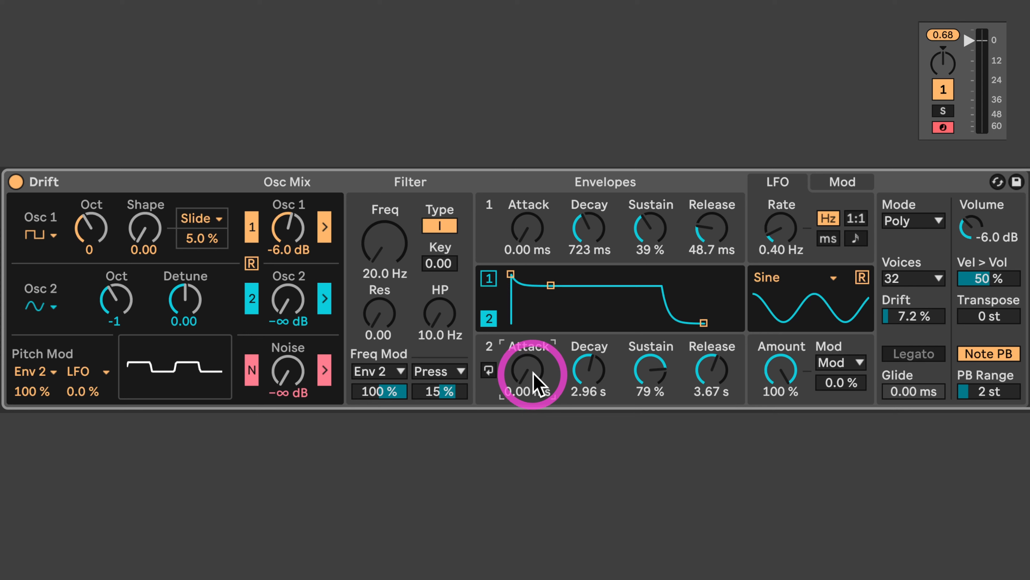
Step: Try an 18.5 ms attack on envelope 2, return it to 0 ms, and set its decay to 539 ms and sustain to 52%
drag(532, 379, 532, 378)
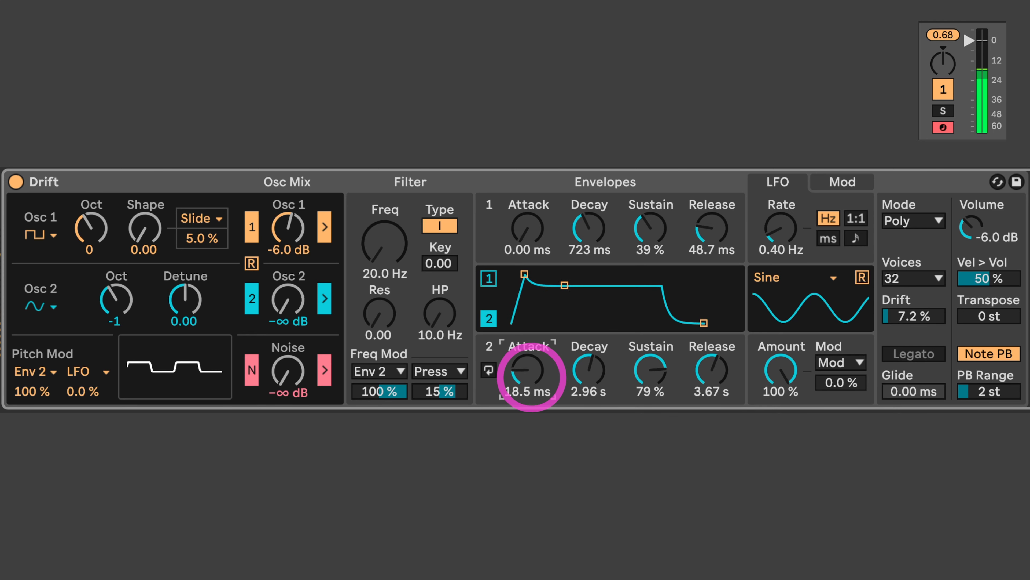
drag(532, 378, 533, 418)
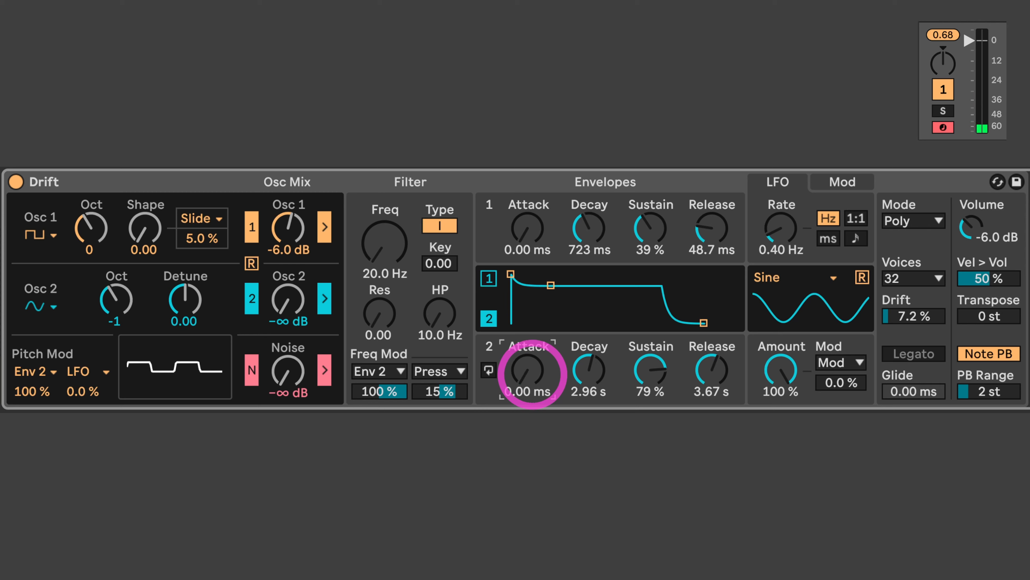
drag(584, 374, 584, 402)
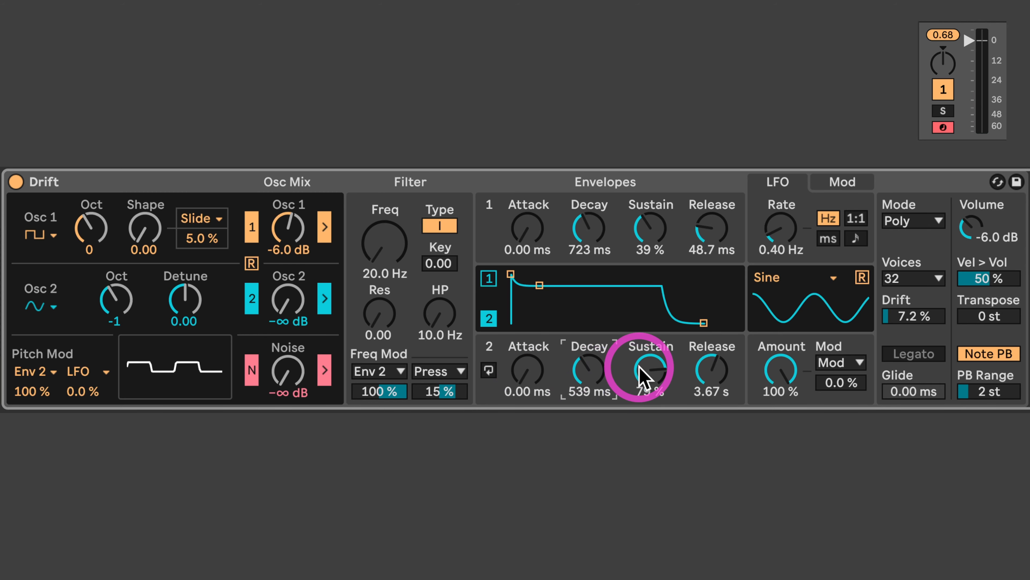
drag(650, 370, 650, 398)
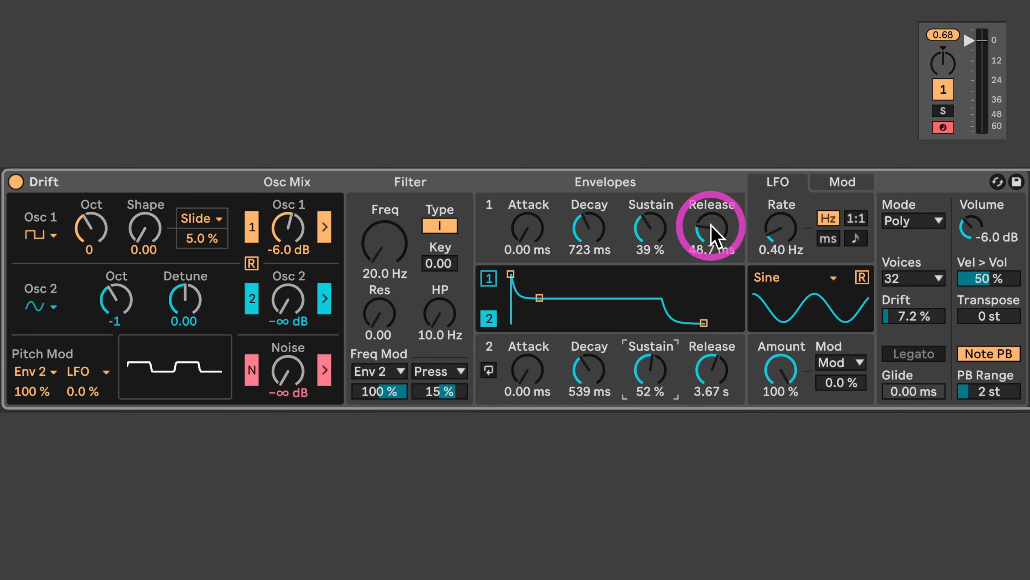
Step: Lengthen envelope 1's release to 3.93 s, and set envelope 2's sustain to 71% and its release to 2.38 s
drag(712, 227, 712, 220)
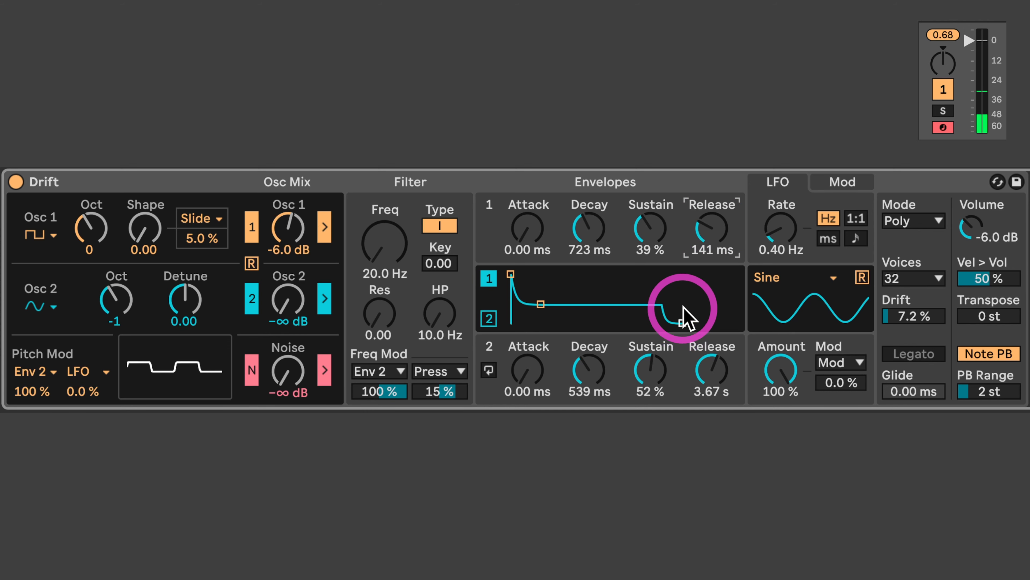
drag(661, 351, 661, 335)
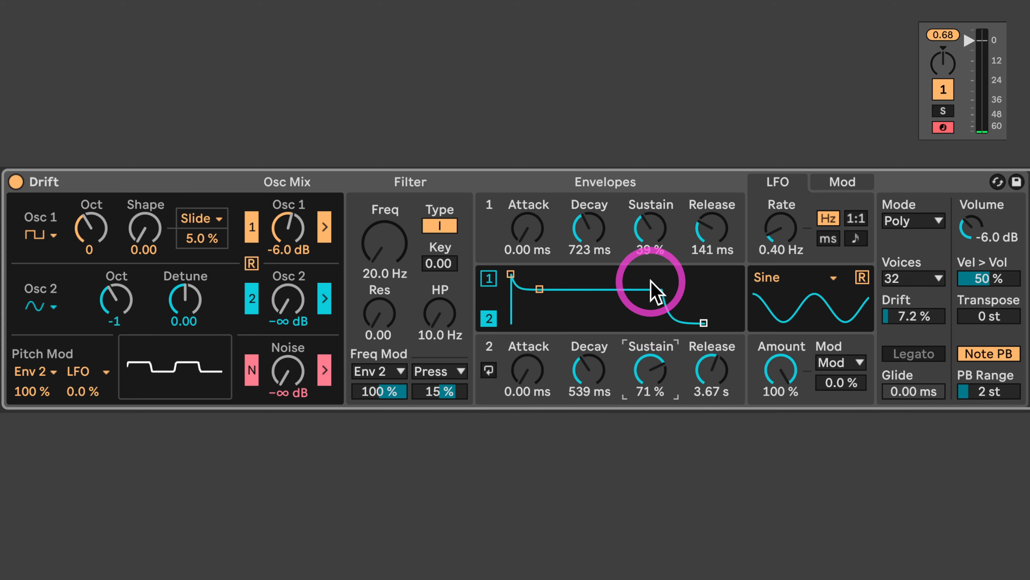
drag(711, 228, 711, 206)
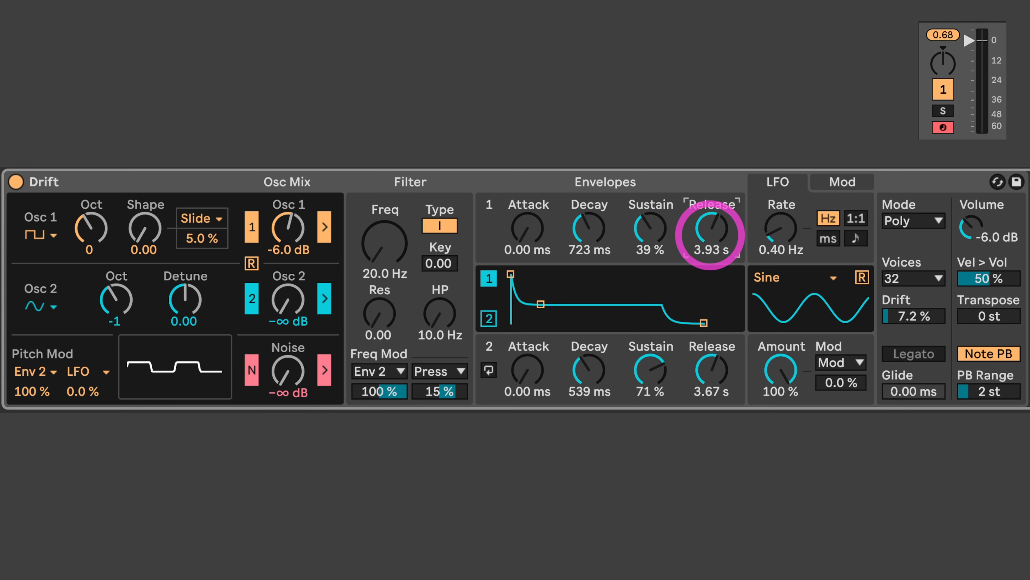
drag(706, 368, 706, 377)
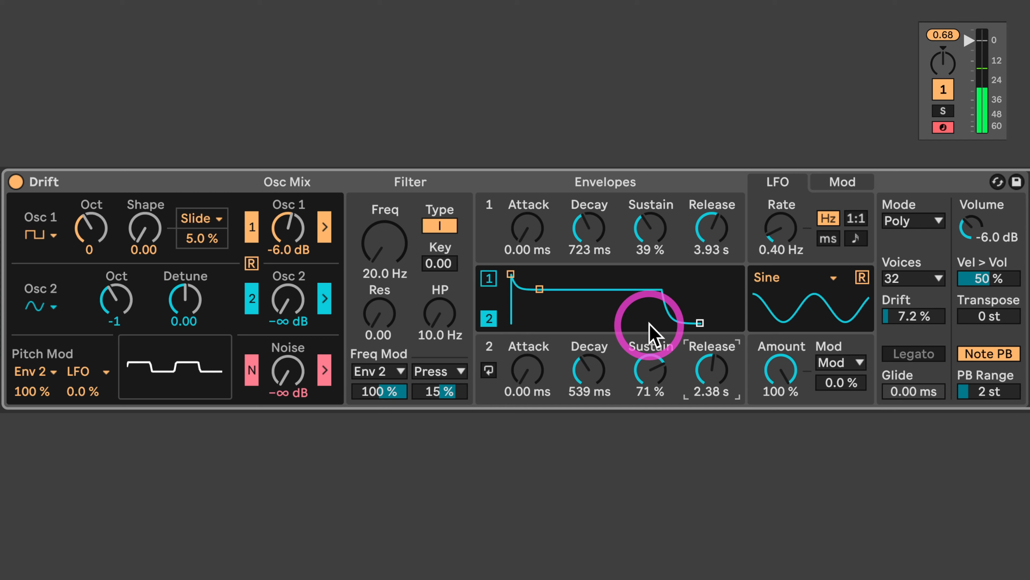
Step: Set the Env 2 pitch modulation to 0% and shape envelope 1 with a 539 ms decay, 15% sustain and 544 ms release
drag(609, 231, 577, 234)
drag(649, 229, 646, 236)
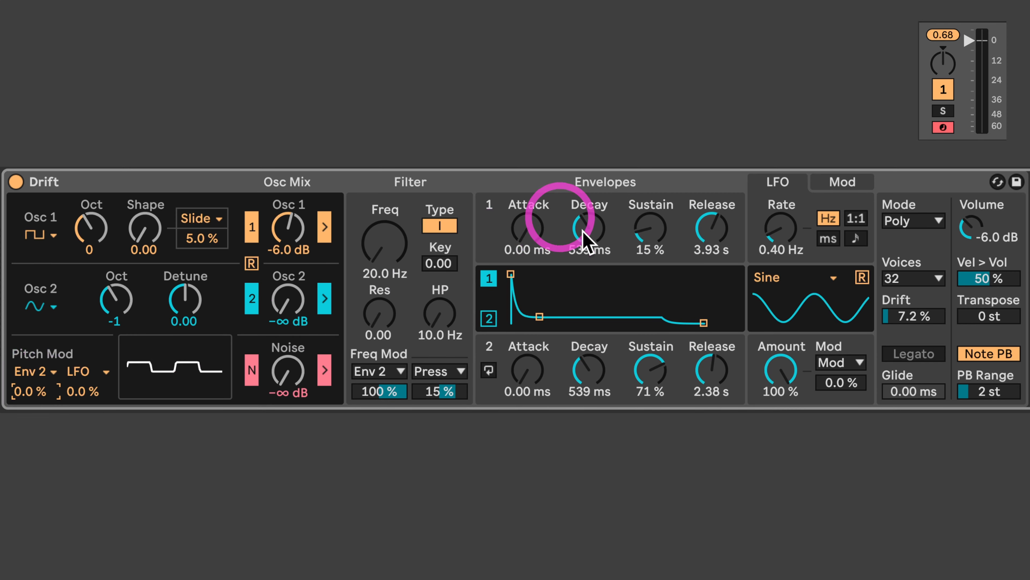
drag(704, 224, 711, 234)
Step: Set envelope 2 to 438 ms decay, 21% sustain and 728 ms release, with 100% Env 2 pitch modulation and oscillator 1's octave at -2
click(489, 319)
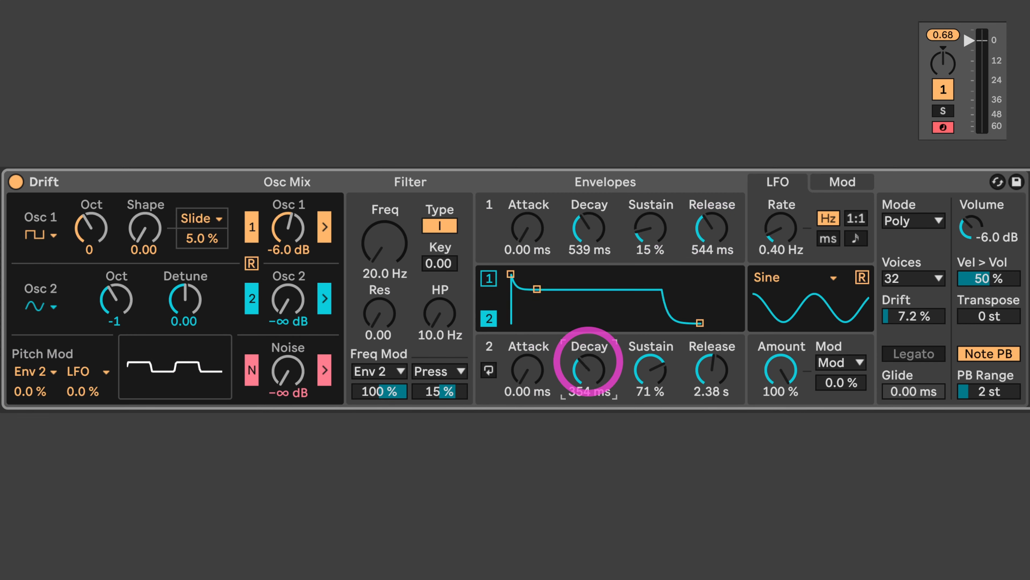
drag(588, 368, 702, 378)
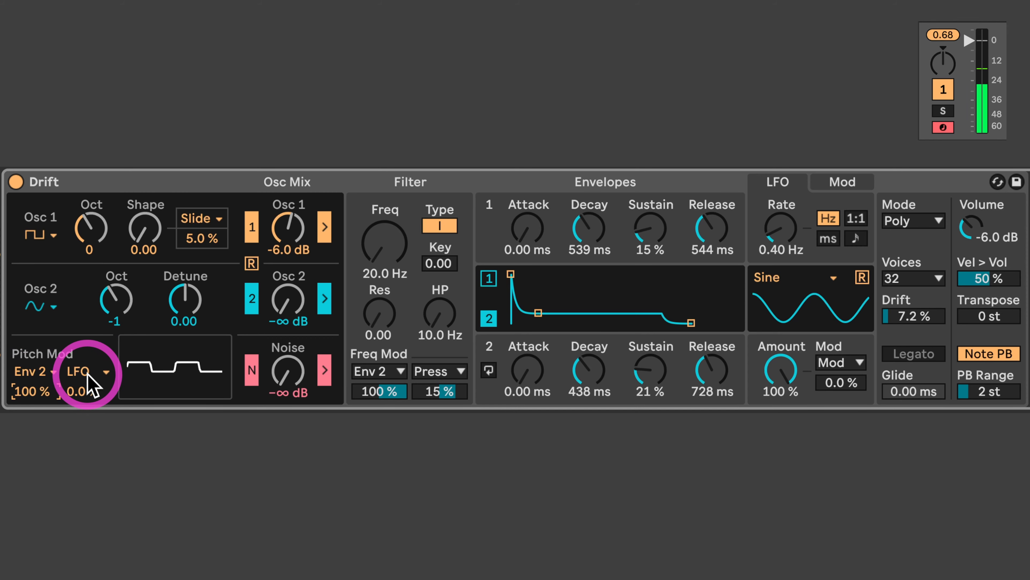
drag(94, 225, 94, 239)
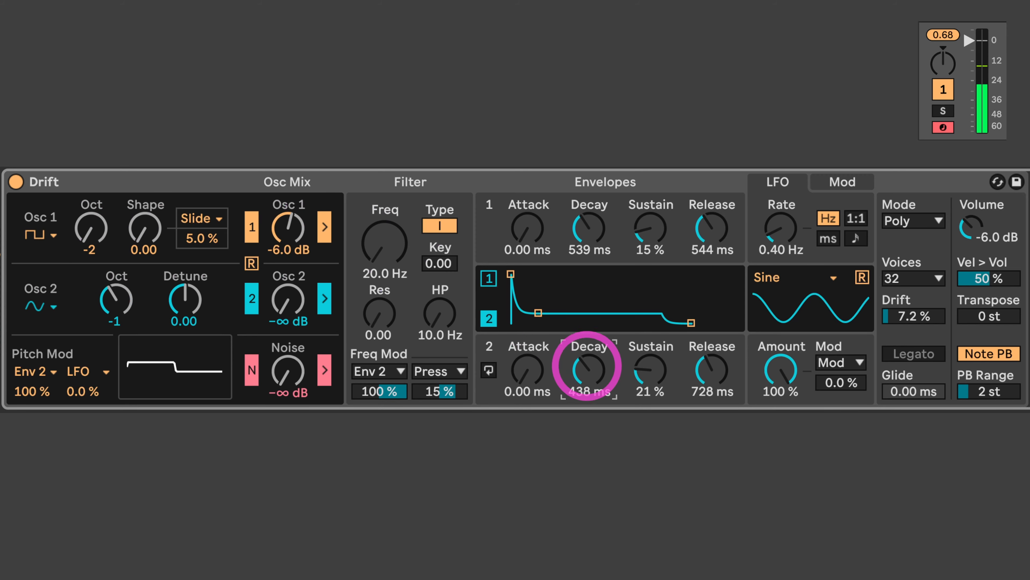
Step: Audition envelope 2 decay times between 45.1 s and 6.02 ms, ending at 283 ms with the attack at 0 ms
drag(587, 365, 587, 325)
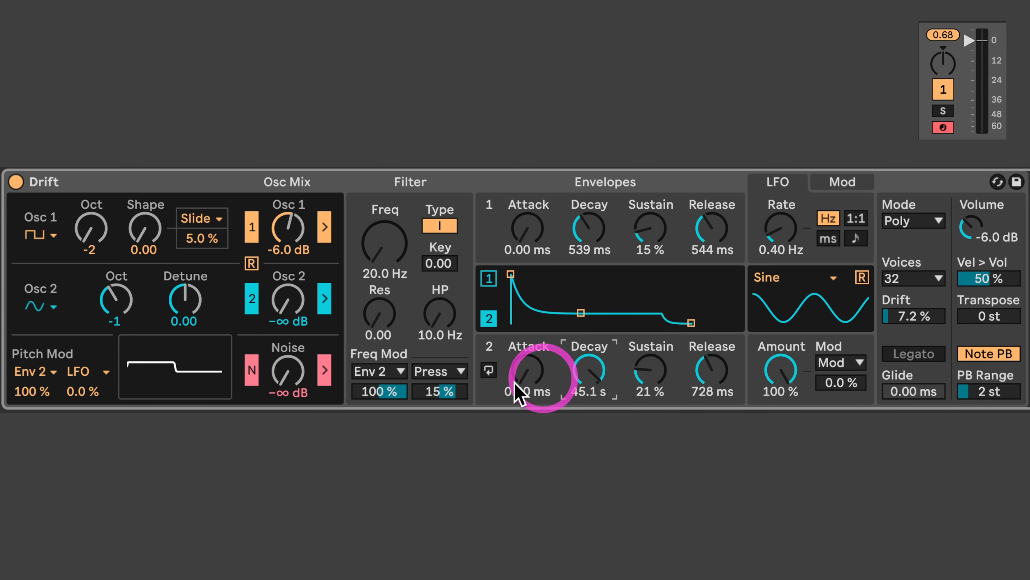
mouse_move(527, 370)
mouse_down()
mouse_move(527, 353)
mouse_move(526, 384)
mouse_up()
drag(588, 390, 589, 373)
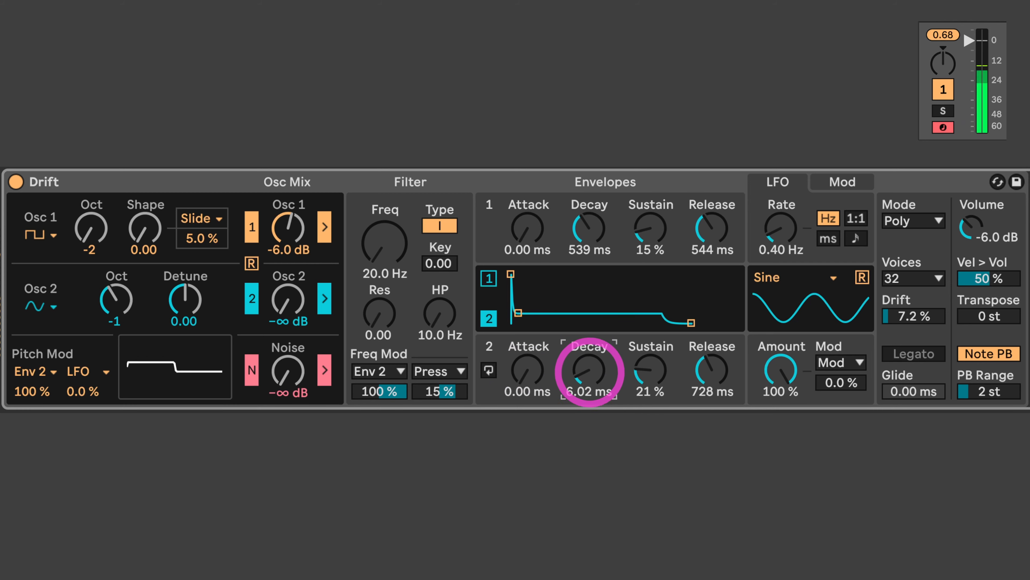
drag(590, 372, 588, 373)
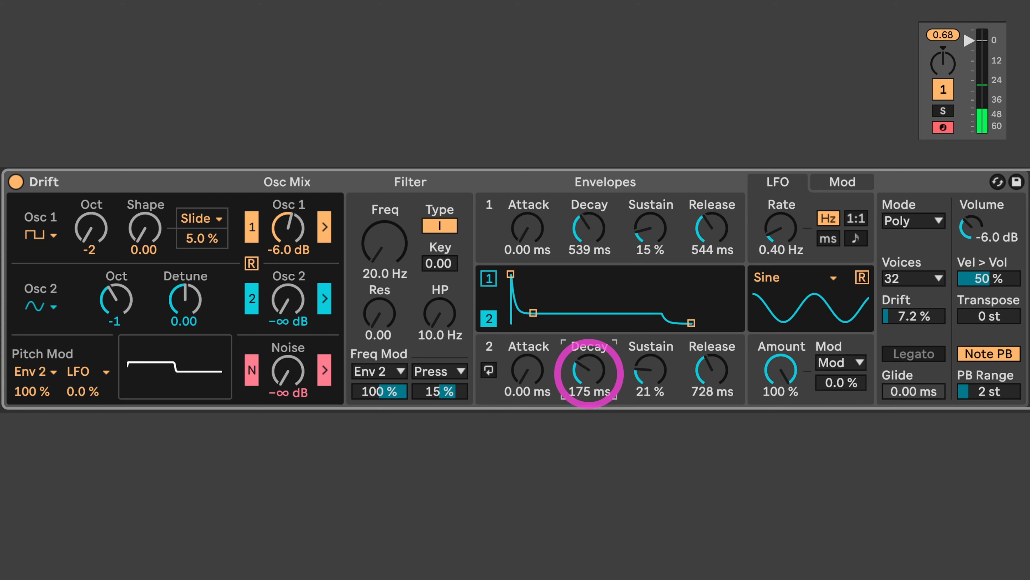
drag(589, 374, 589, 373)
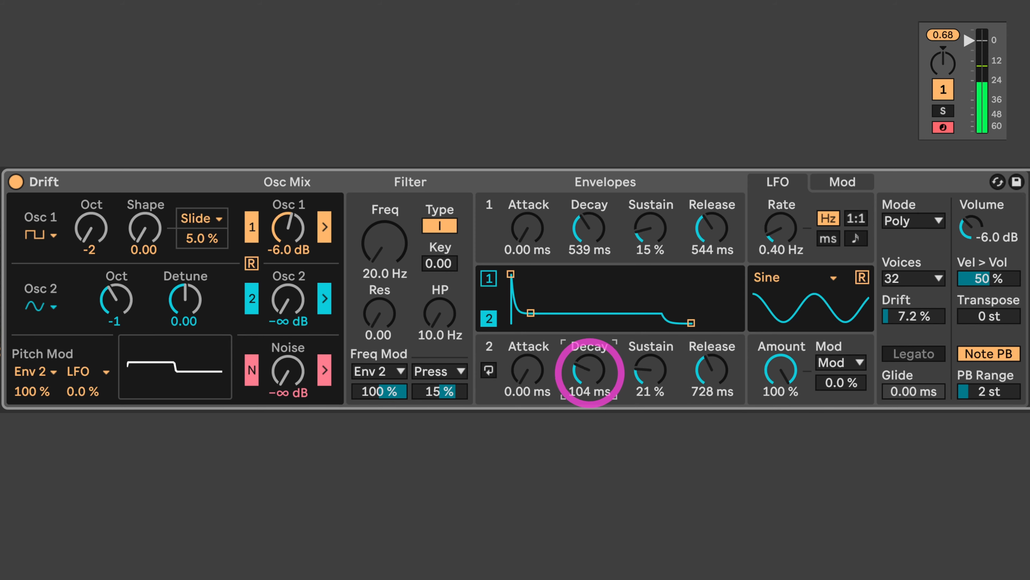
drag(589, 371, 589, 368)
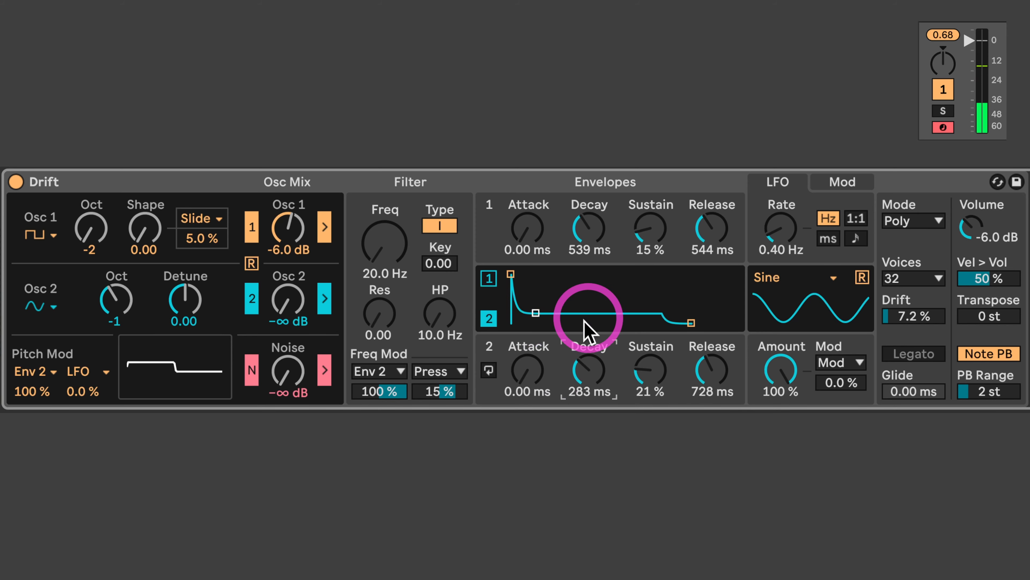
Step: Audition a 5.45 s attack on envelope 2, then reshape it to 0 ms attack, 175 ms decay, 15% sustain and 5.12 s release
drag(367, 260, 17, 384)
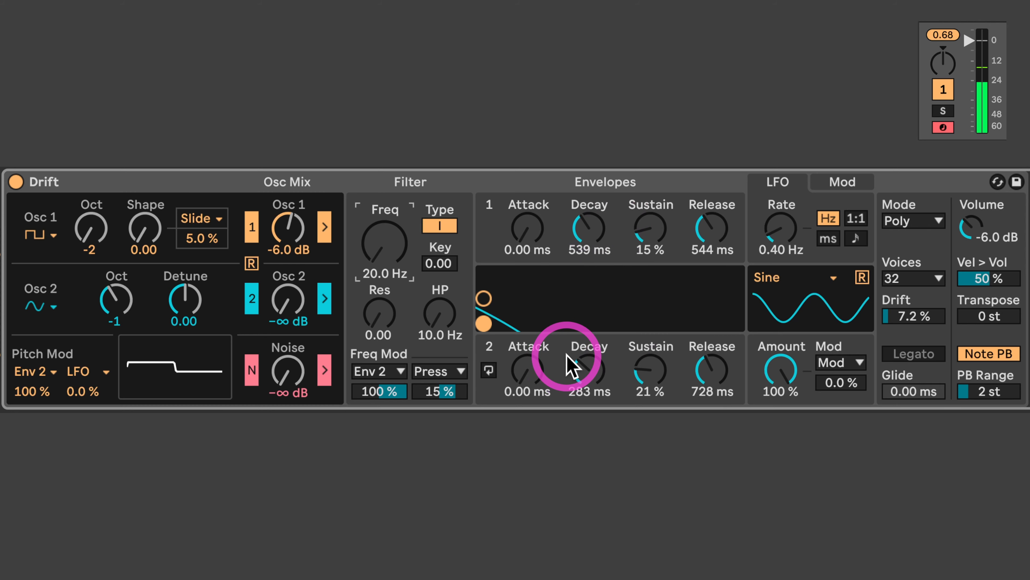
click(523, 369)
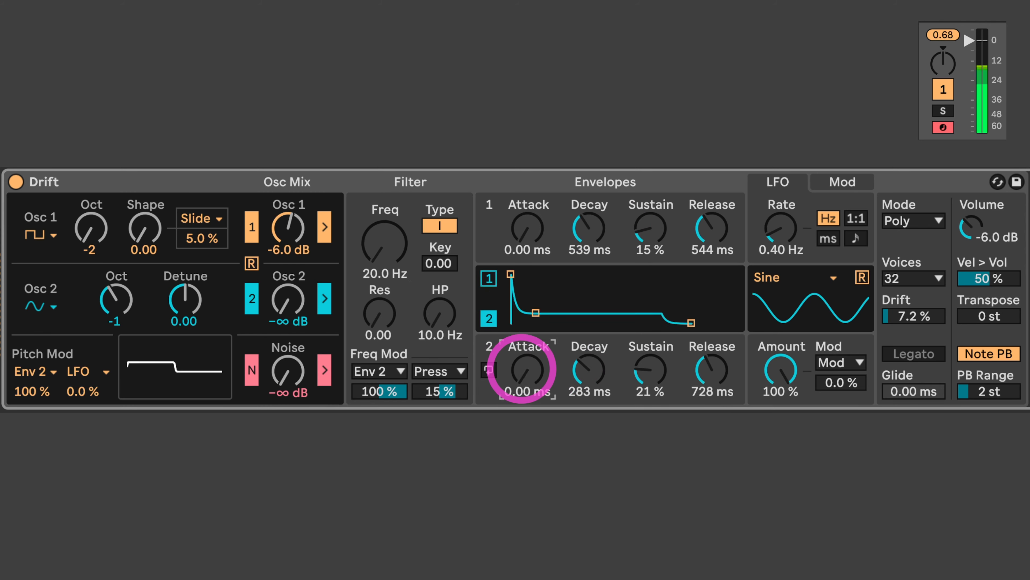
mouse_move(522, 370)
mouse_down()
mouse_move(523, 402)
mouse_move(522, 369)
mouse_up()
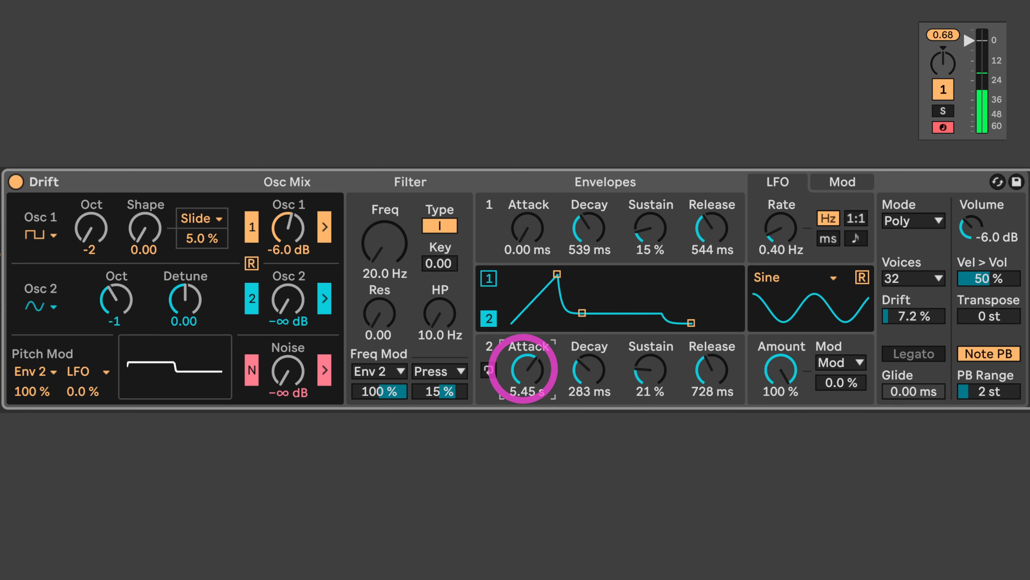
drag(523, 369, 519, 390)
mouse_move(578, 370)
mouse_down()
mouse_move(578, 380)
mouse_move(578, 367)
mouse_up()
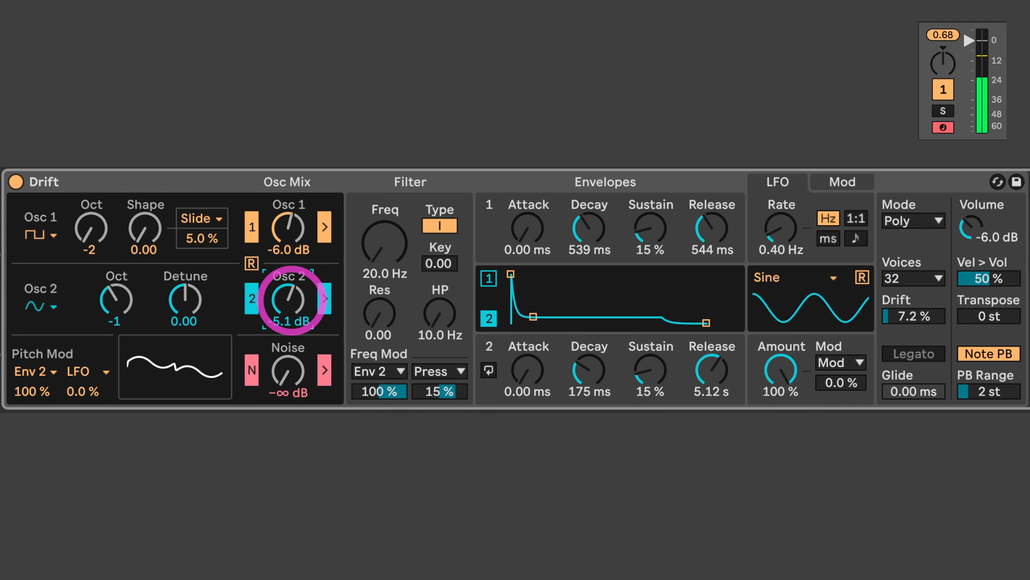
Step: Set oscillator 2's mix level to -8.3 dB and change oscillator 1's waveform to a sine
drag(287, 298, 288, 302)
click(41, 234)
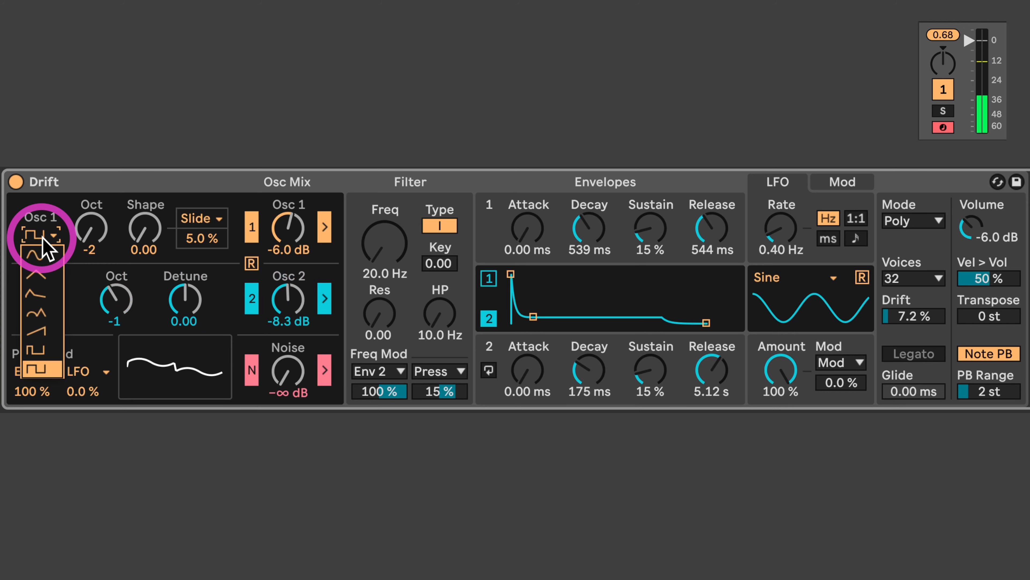
click(44, 312)
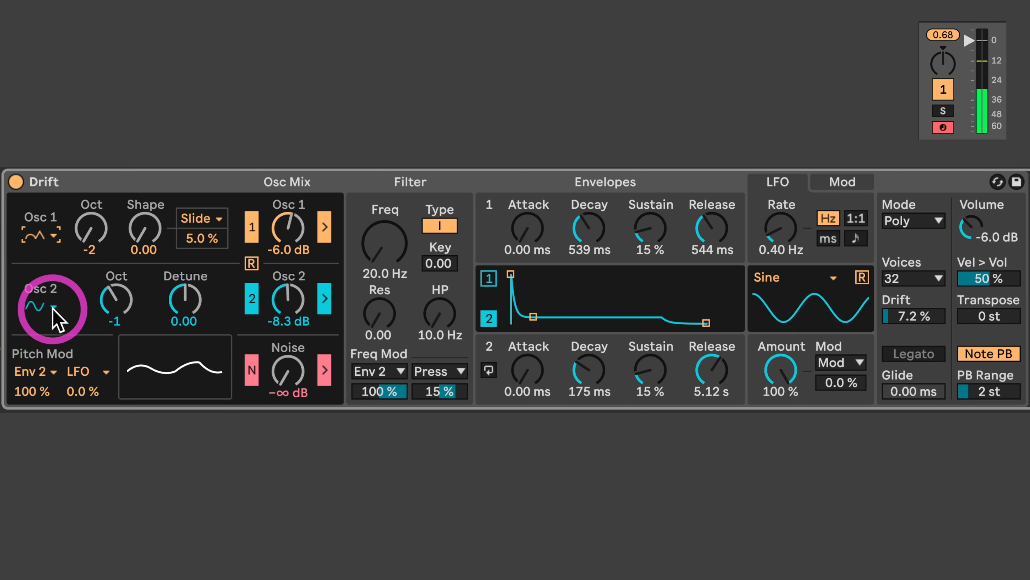
click(40, 235)
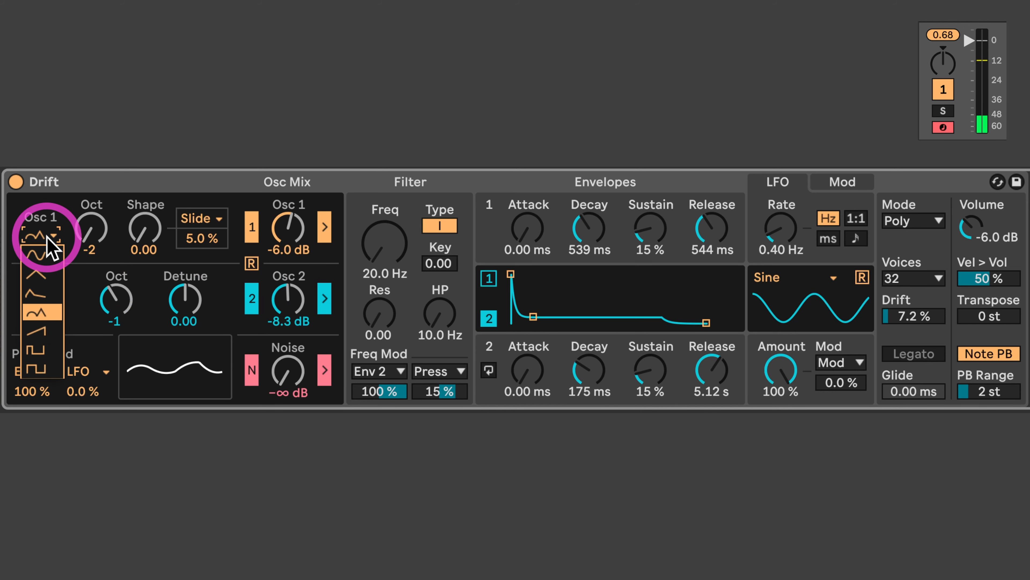
click(41, 258)
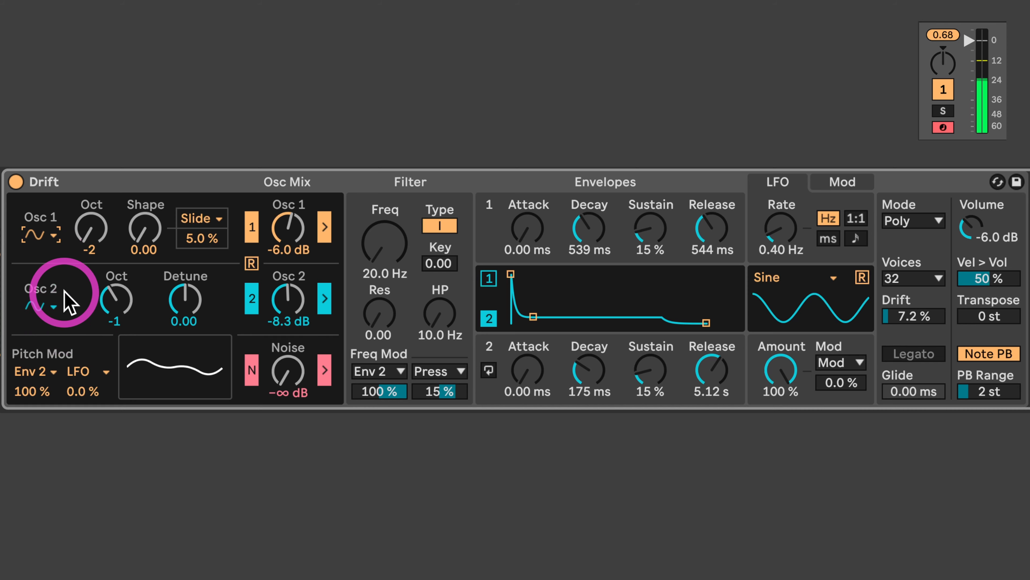
Step: Raise the filter frequency to 170 Hz
mouse_move(369, 259)
mouse_down()
mouse_move(365, 227)
mouse_move(371, 262)
mouse_up()
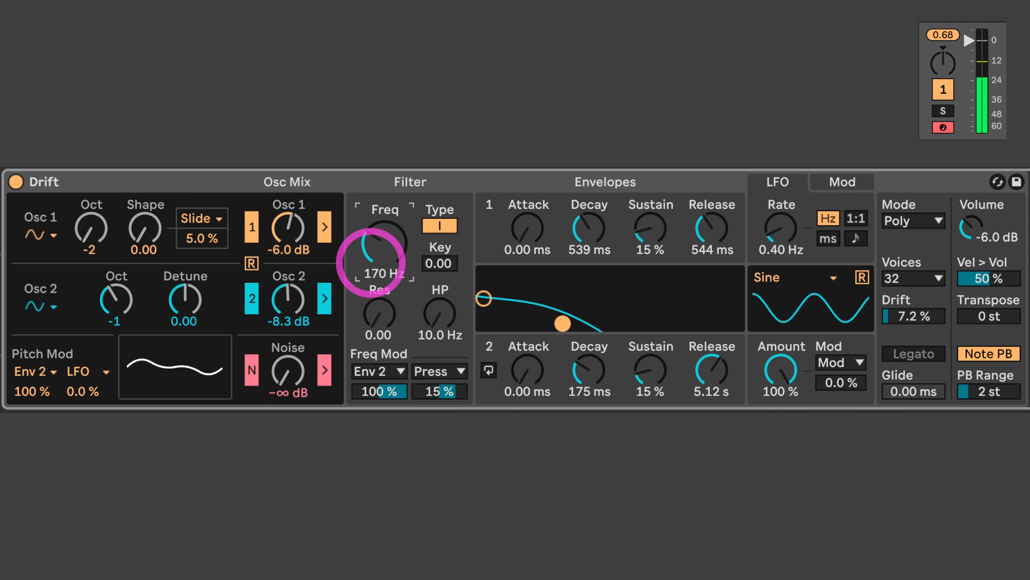
Step: Set oscillator 2 to a square wave at octave -2 with 0.22 detune, and set oscillator 1 to octave -1
click(53, 303)
click(48, 383)
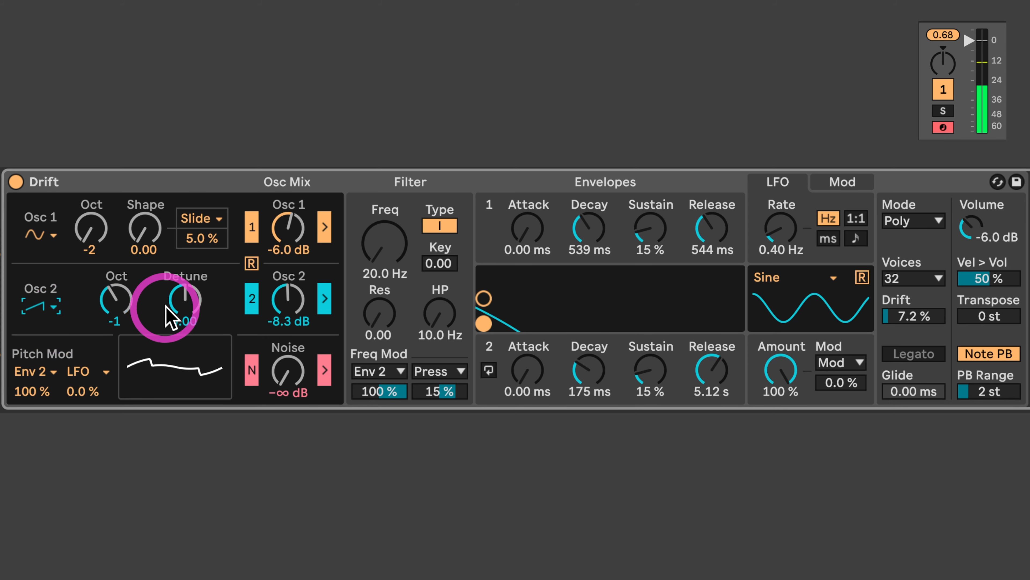
click(54, 305)
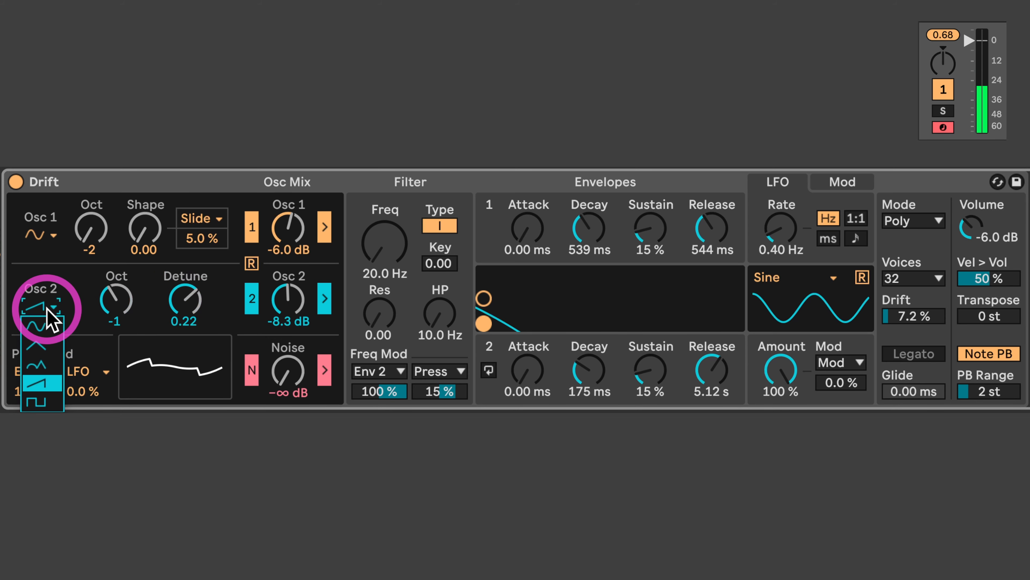
click(32, 400)
click(124, 305)
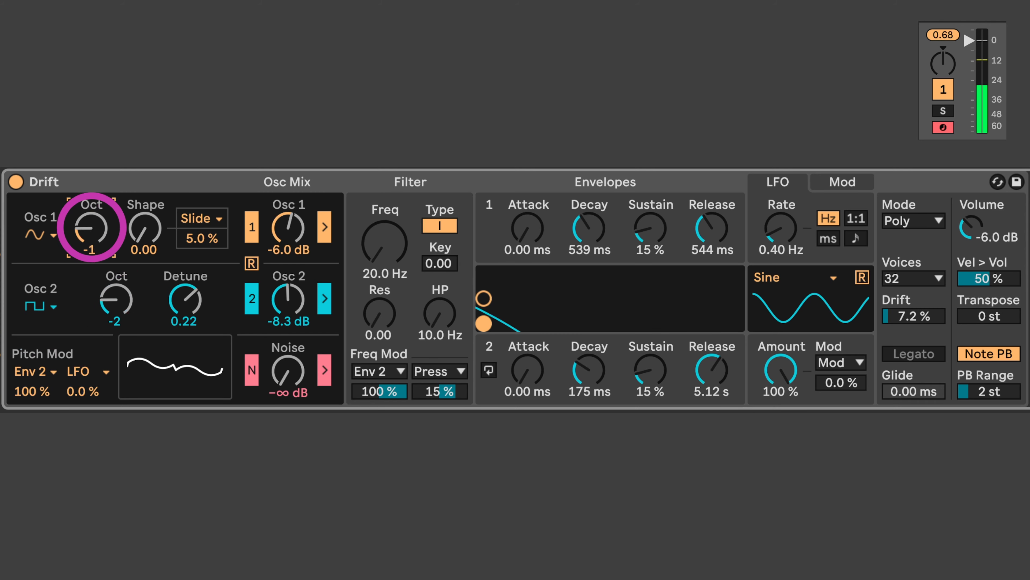
Step: Set envelope 2 to 119 ms decay, 12% sustain and 662 ms release, and raise envelope 1's sustain to 24%
drag(589, 371, 592, 364)
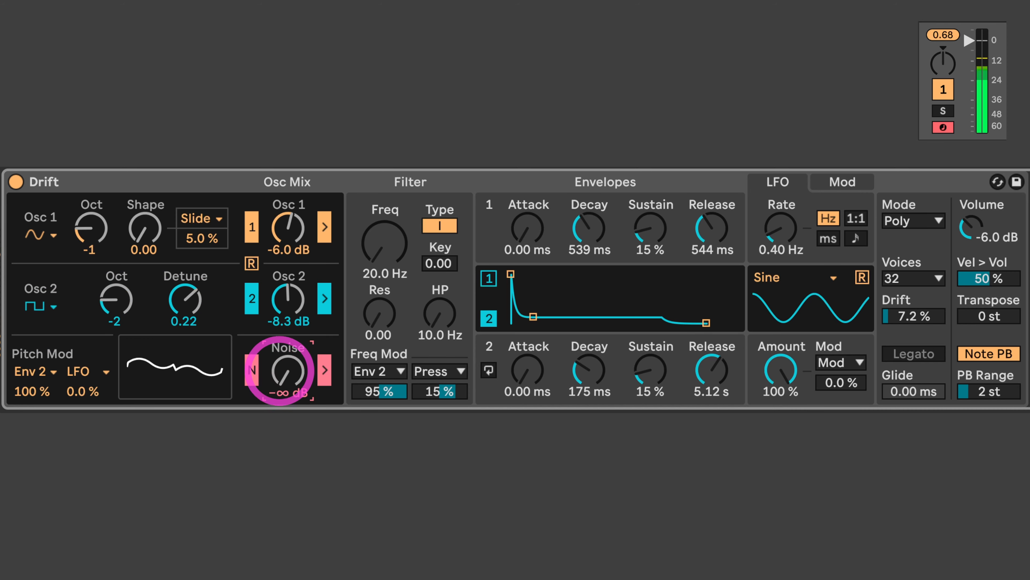
drag(676, 401, 663, 387)
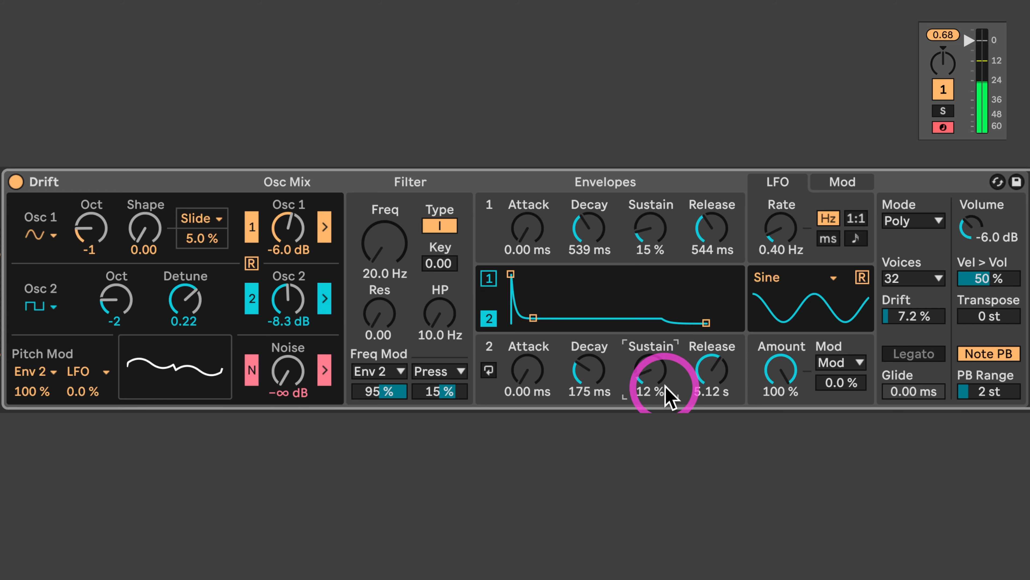
drag(605, 380, 609, 400)
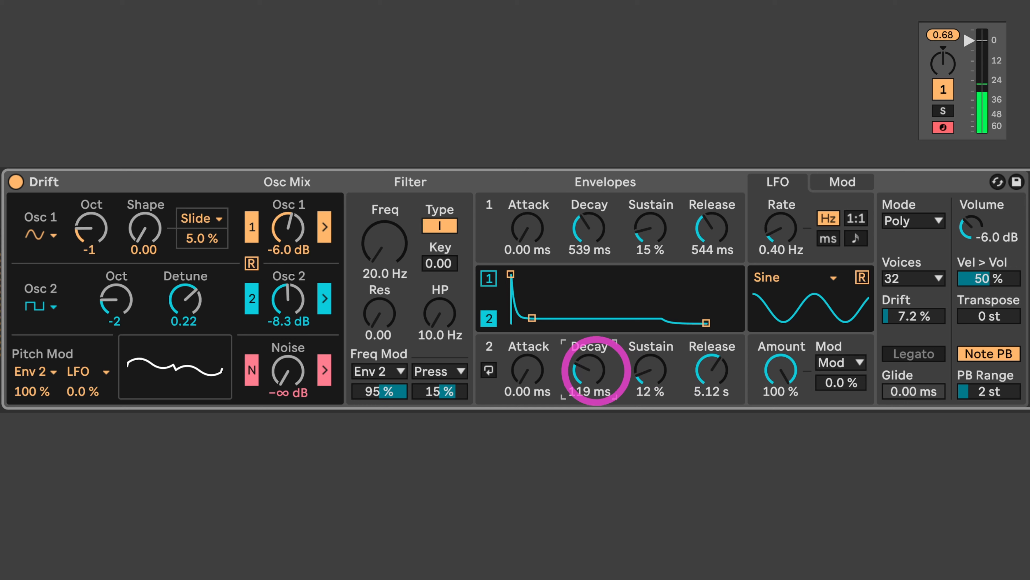
drag(697, 386, 701, 374)
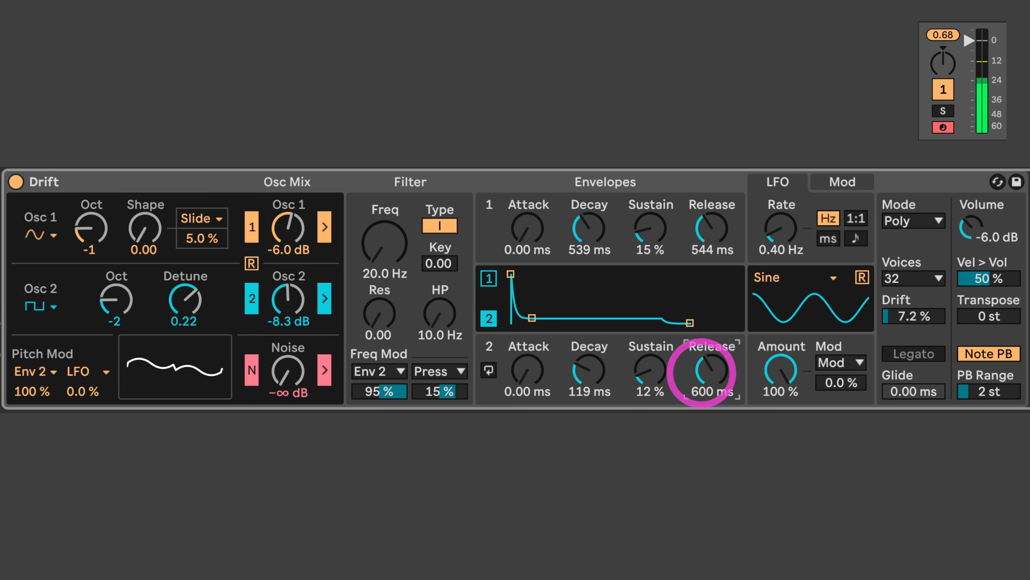
drag(659, 239, 659, 235)
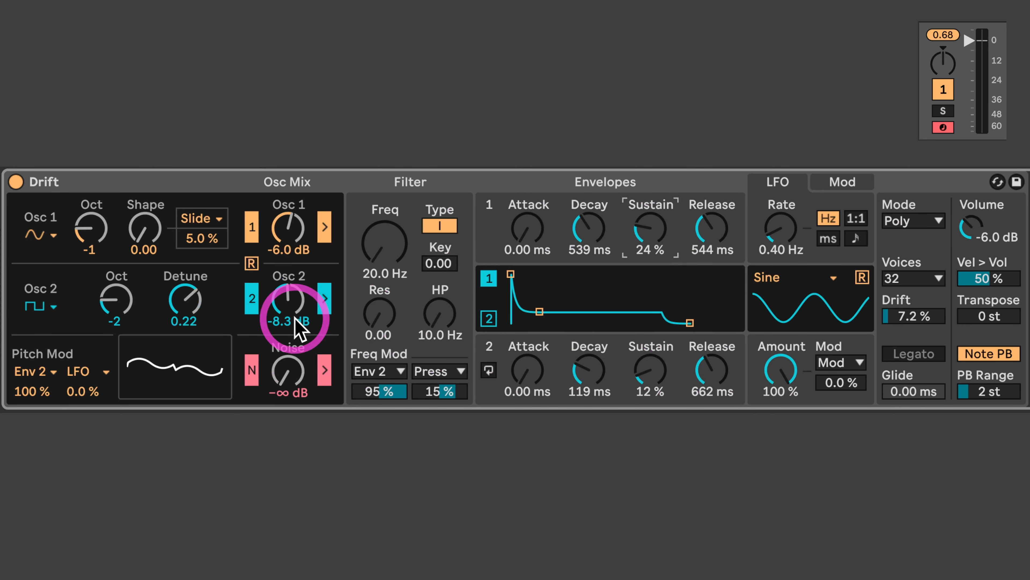
Step: Set oscillator 1's shape to 0.72
mouse_move(363, 327)
mouse_down()
mouse_move(370, 319)
mouse_move(377, 336)
mouse_up()
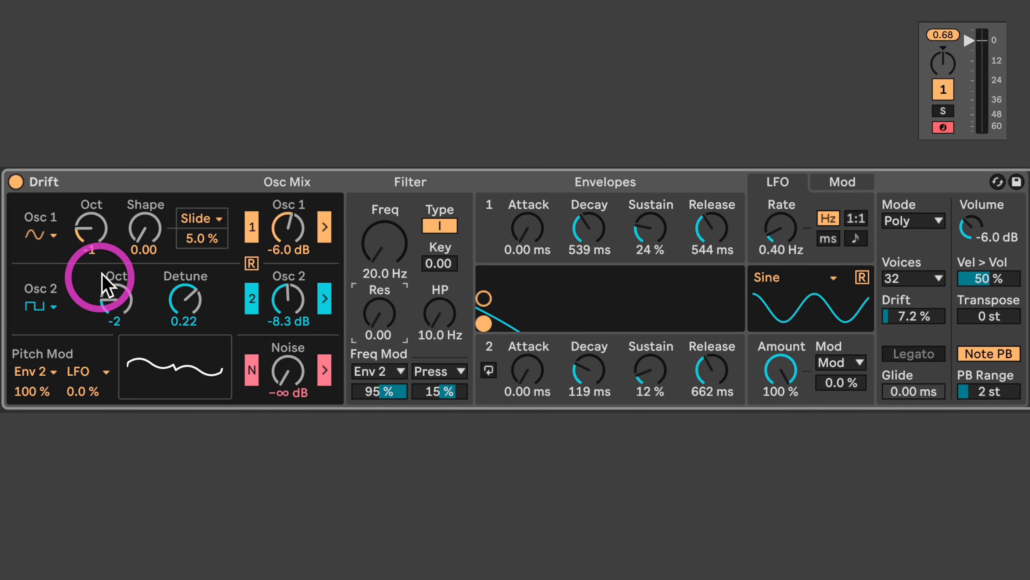
drag(93, 234, 93, 227)
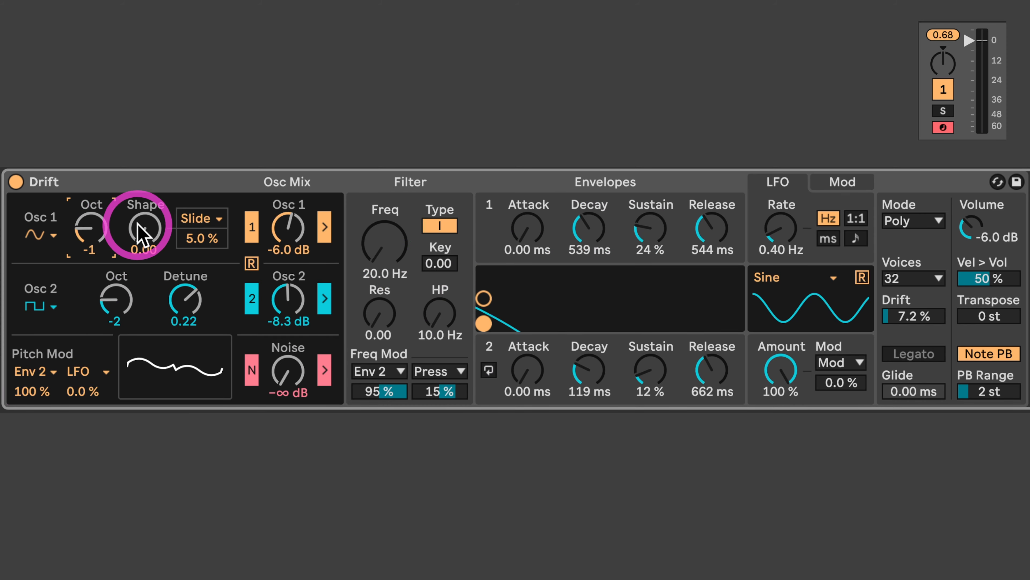
drag(144, 227, 144, 232)
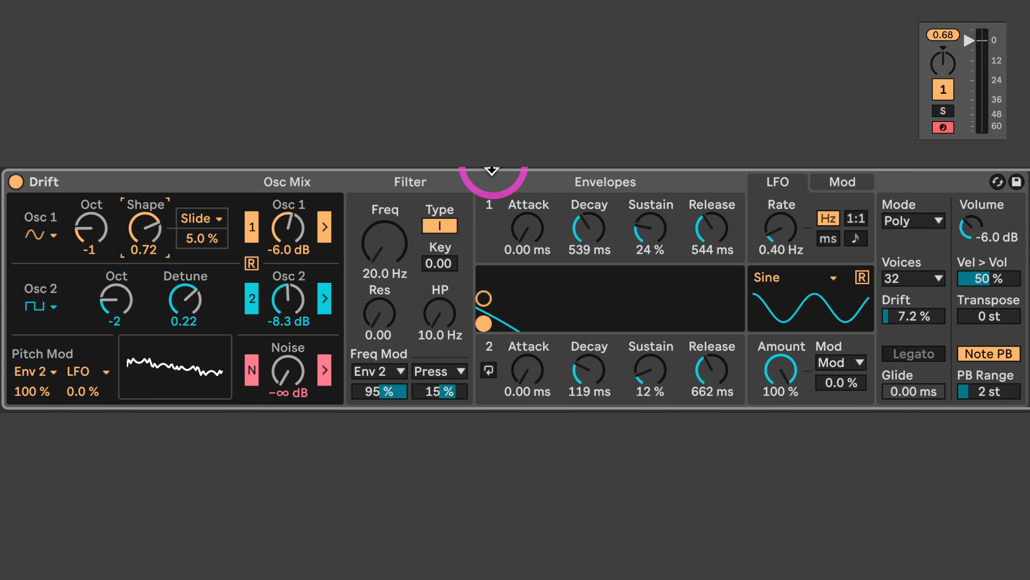
Step: Collapse the Drift device and add a Saturator followed by a Compressor after it
double_click(492, 183)
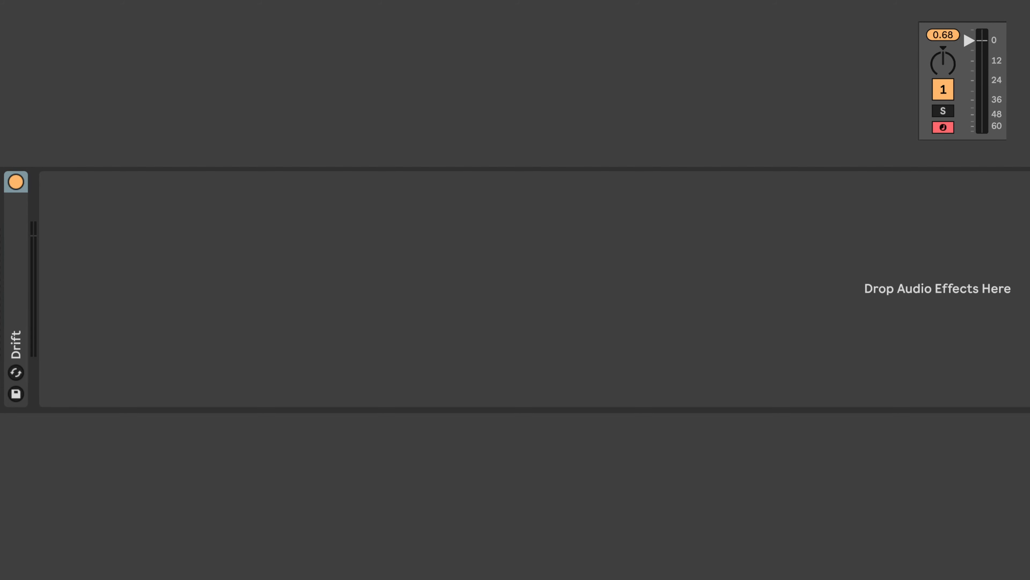
key(Return)
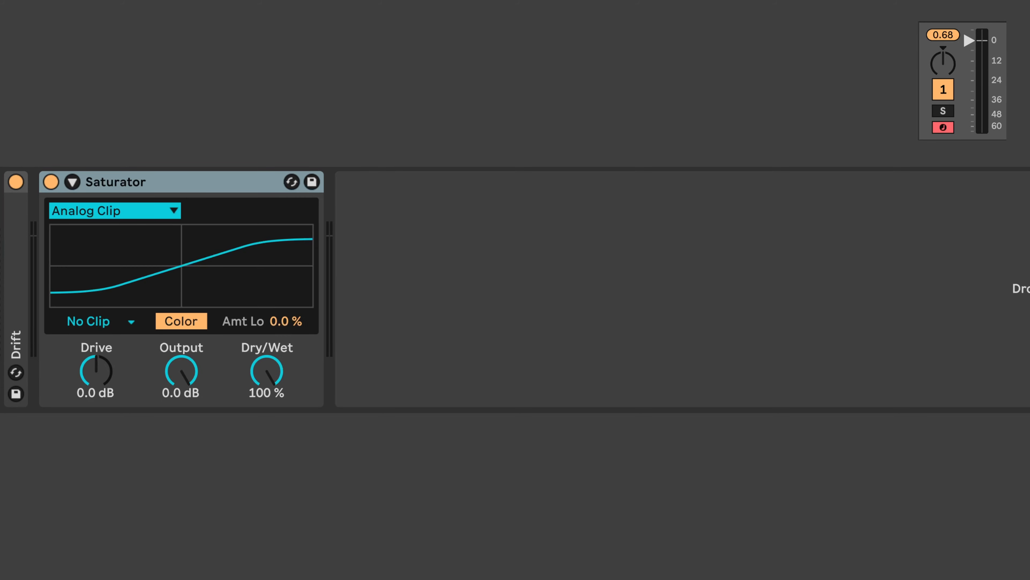
key(Return)
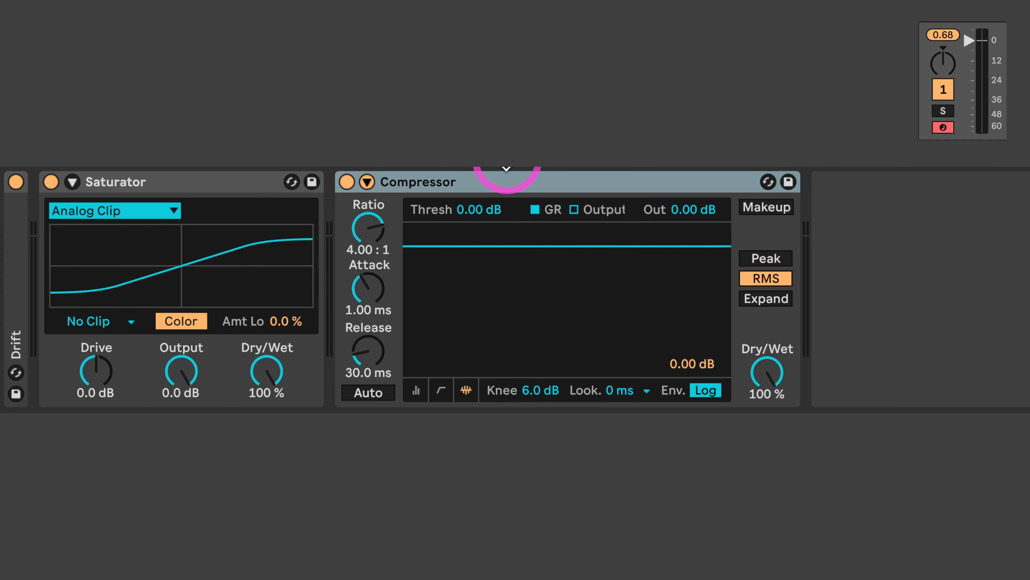
Step: Set the Compressor's threshold to -34.0 dB, attack to 0.19 ms and release to 137 ms
click(511, 188)
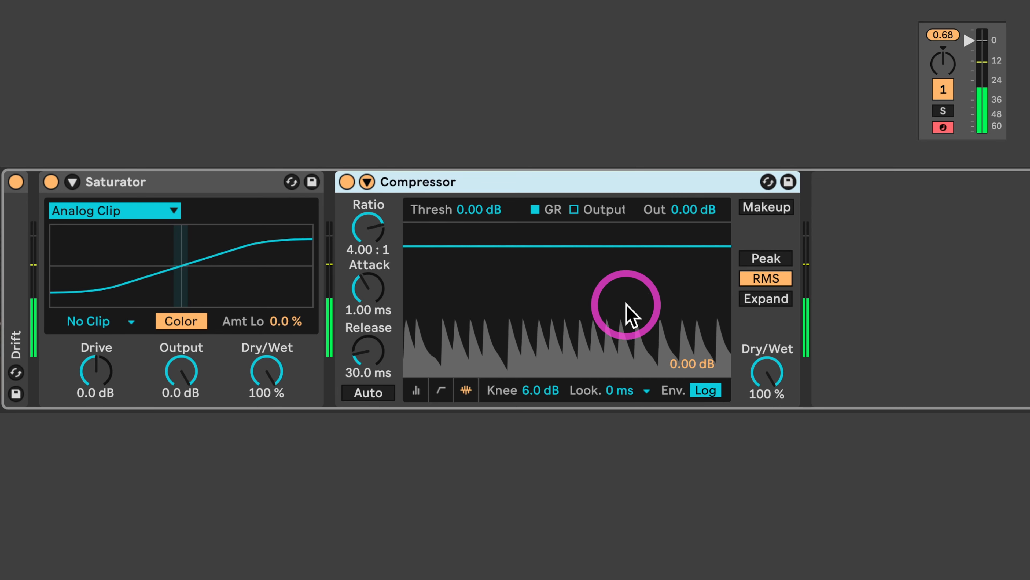
drag(467, 210, 467, 260)
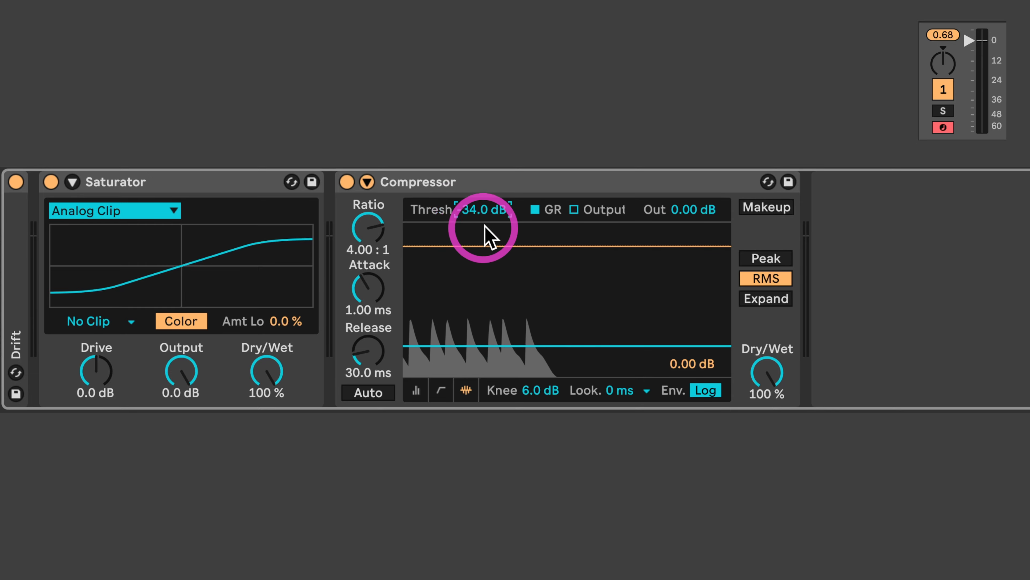
drag(368, 311, 366, 354)
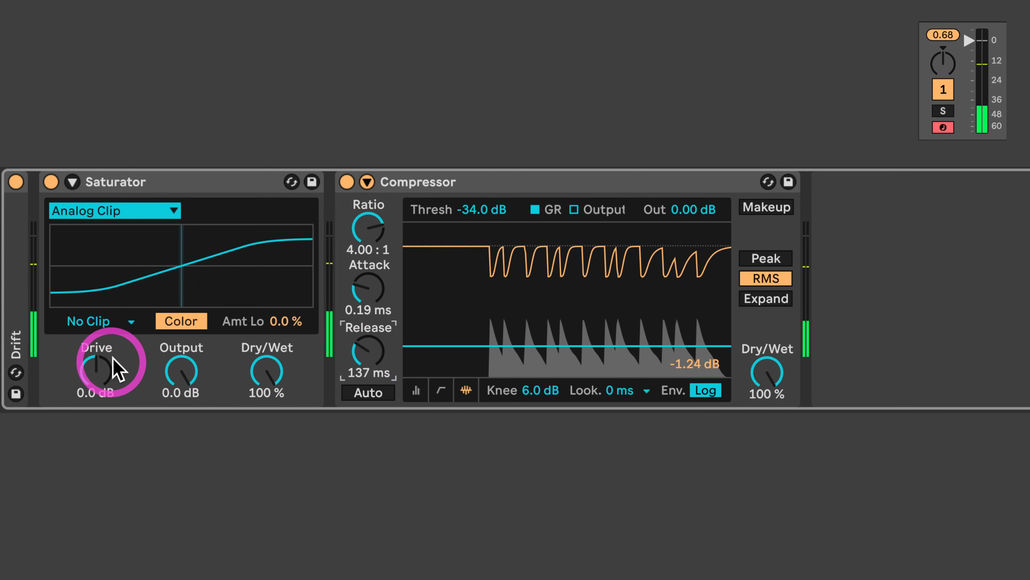
Step: Switch the Saturator to Soft Clip and raise its drive to 30 dB
click(113, 321)
click(113, 360)
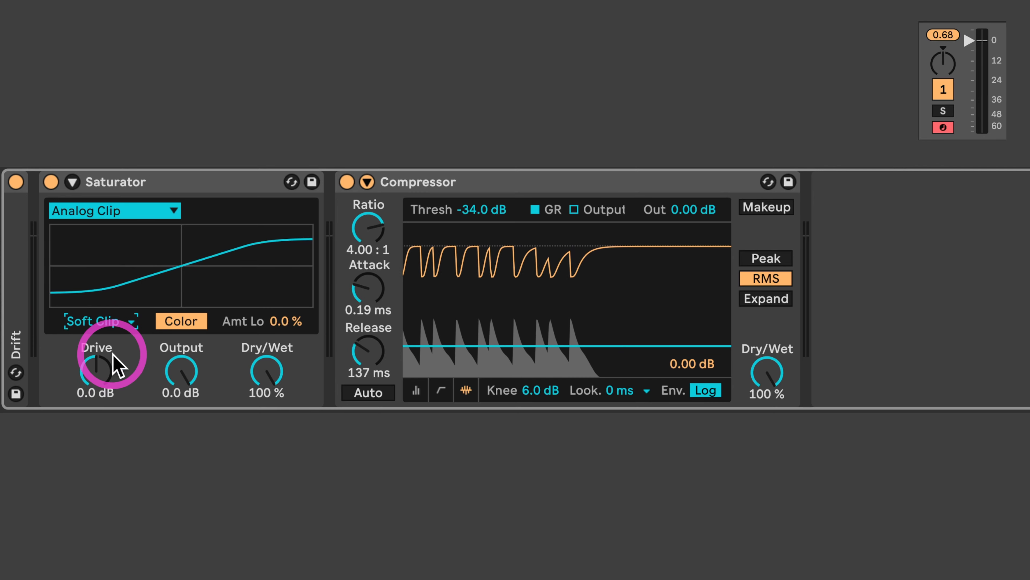
drag(100, 396, 101, 351)
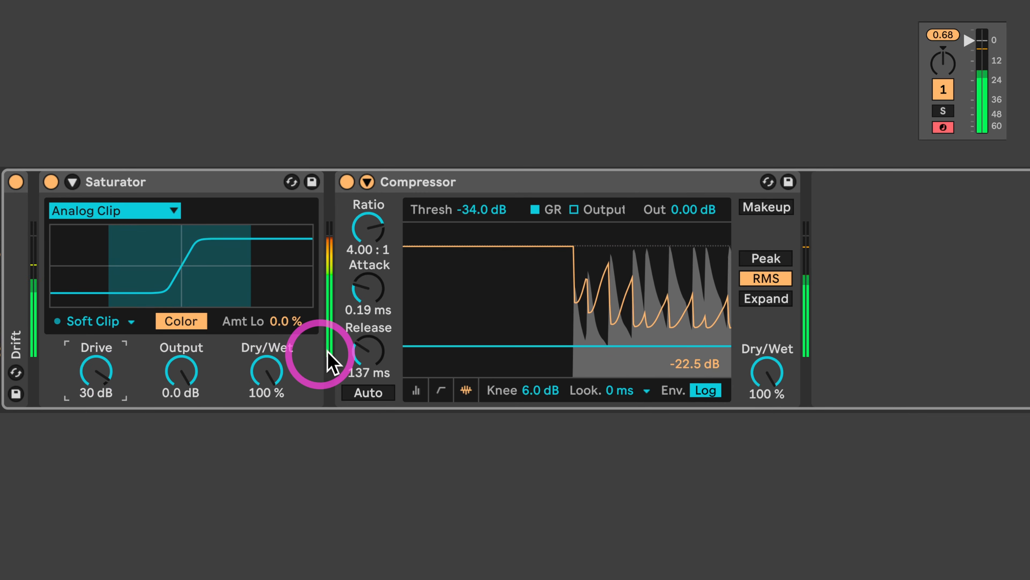
Step: Shorten the Compressor's attack to 0.14 ms and set its release to 49.2 ms
drag(362, 350, 355, 344)
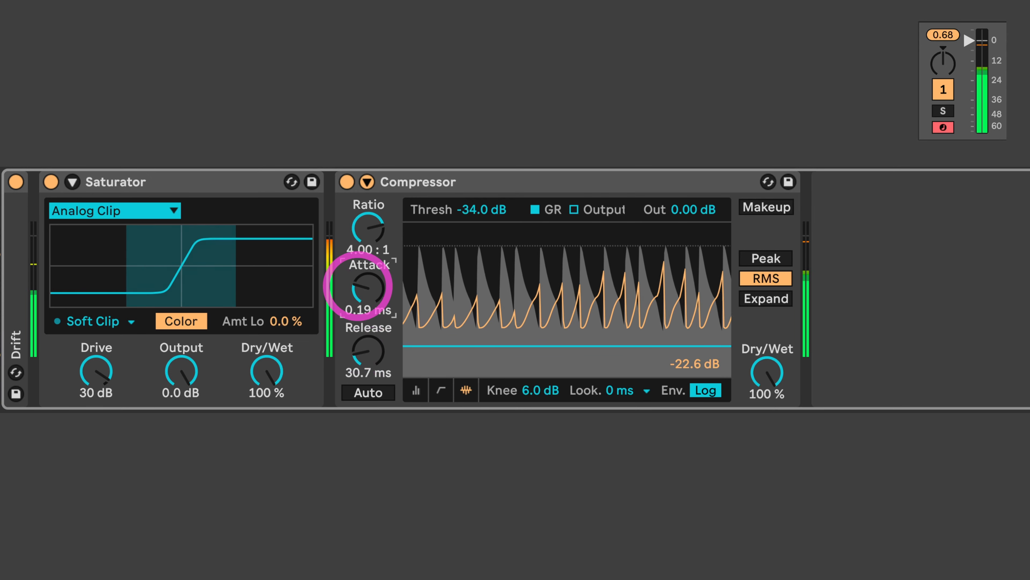
drag(361, 284, 357, 284)
click(363, 369)
drag(363, 375, 364, 367)
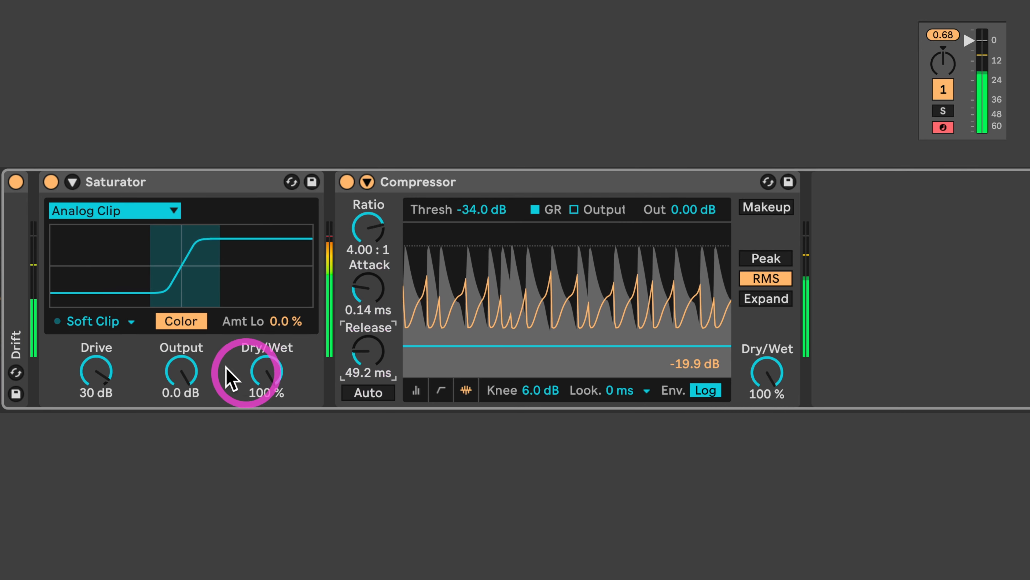
Step: Set the Saturator's drive to 34 dB and the Compressor's output gain to 1.12 dB
click(115, 374)
drag(121, 342, 121, 333)
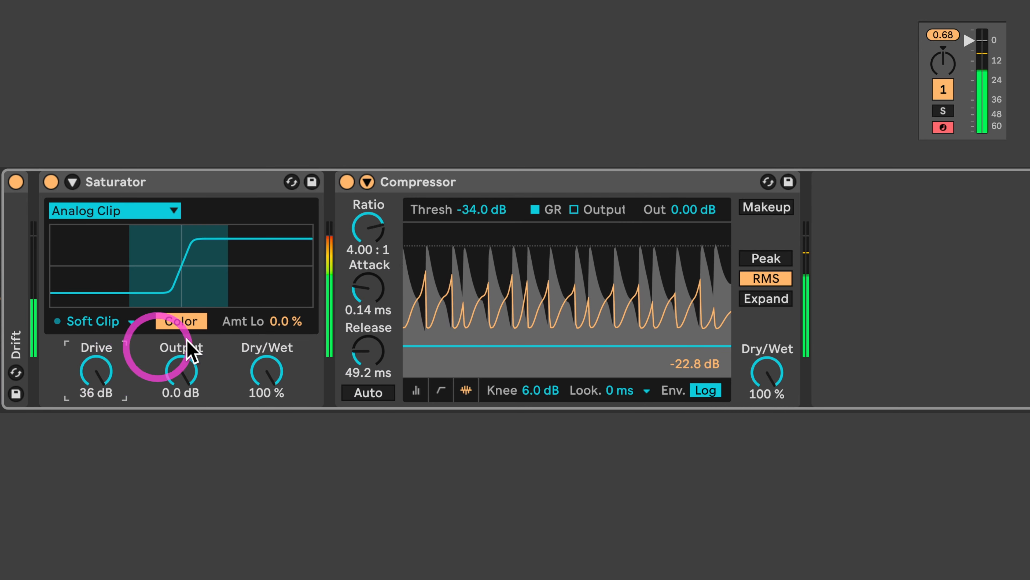
drag(697, 214, 697, 208)
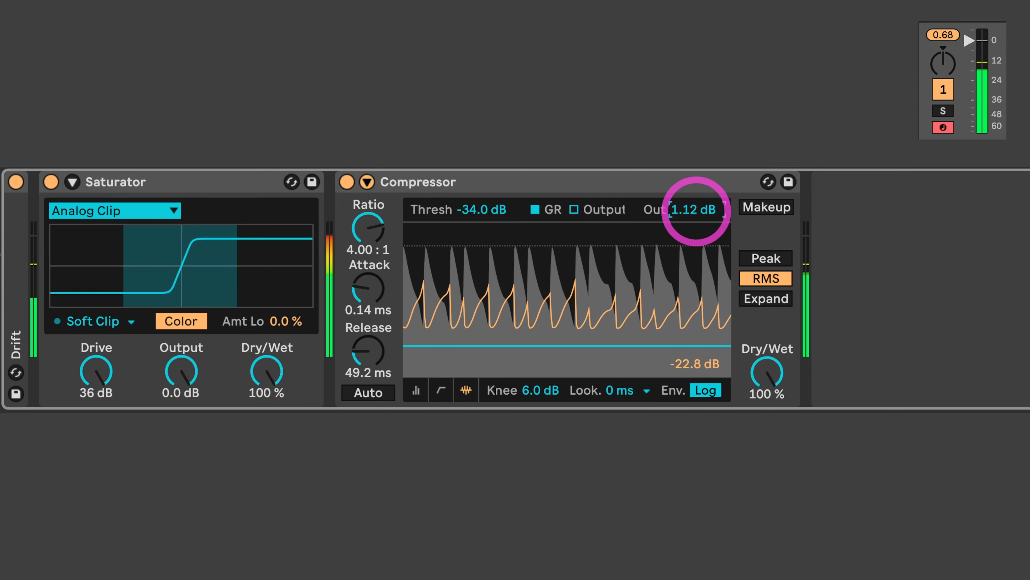
click(468, 390)
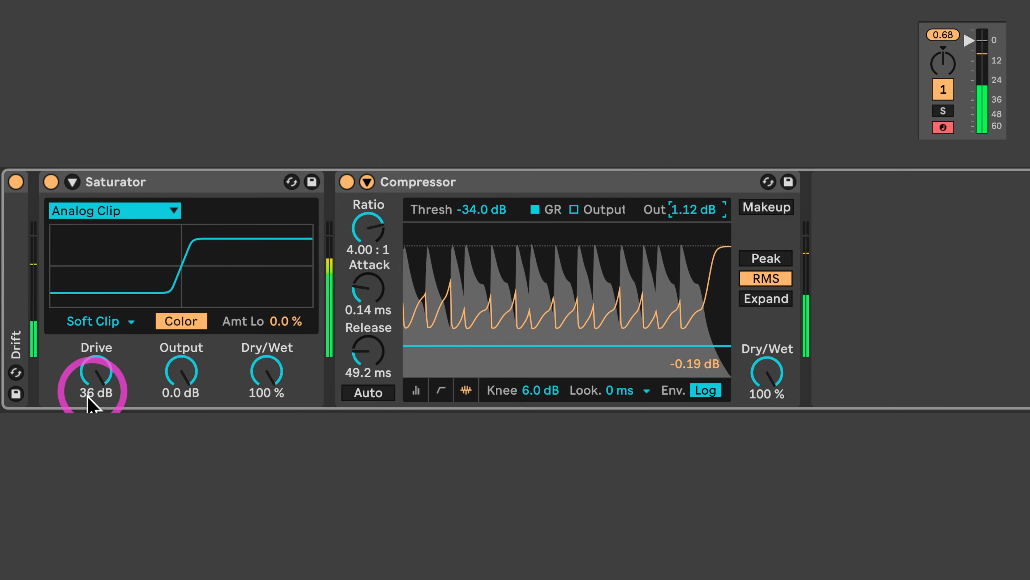
drag(97, 377, 97, 388)
Step: Collapse the Saturator and Compressor devices and expand the Drift synthesizer again
double_click(232, 183)
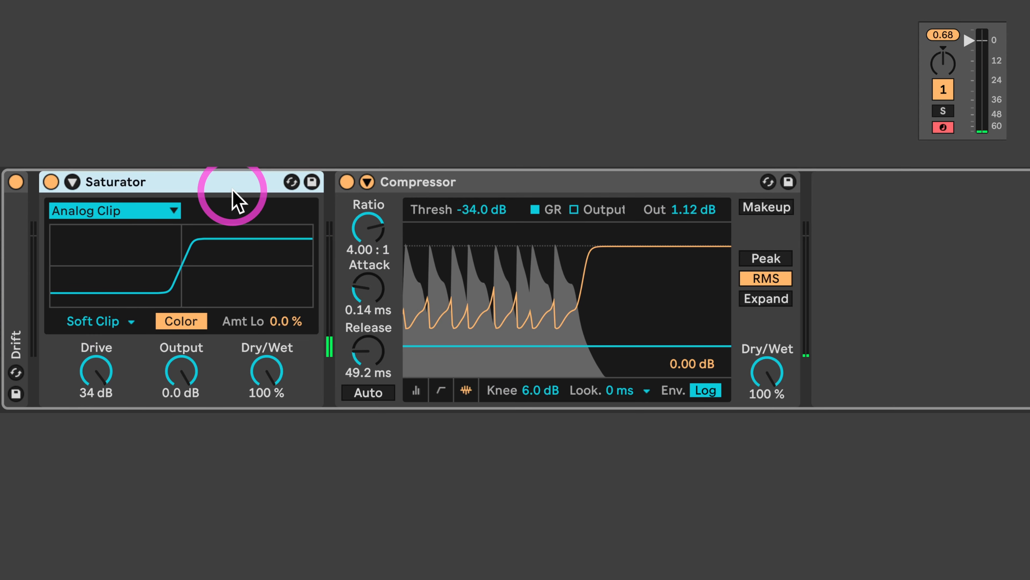
double_click(334, 186)
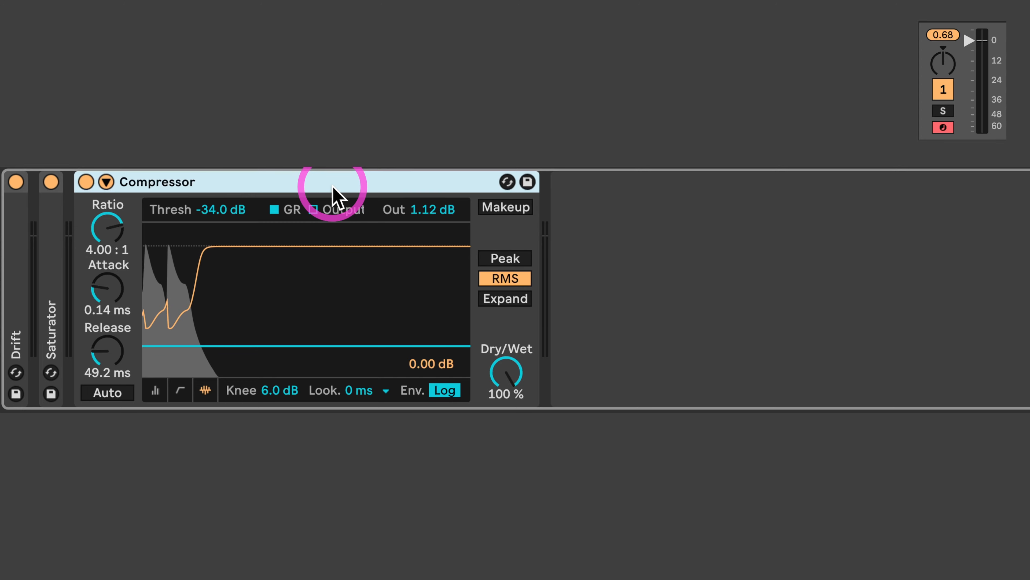
double_click(18, 307)
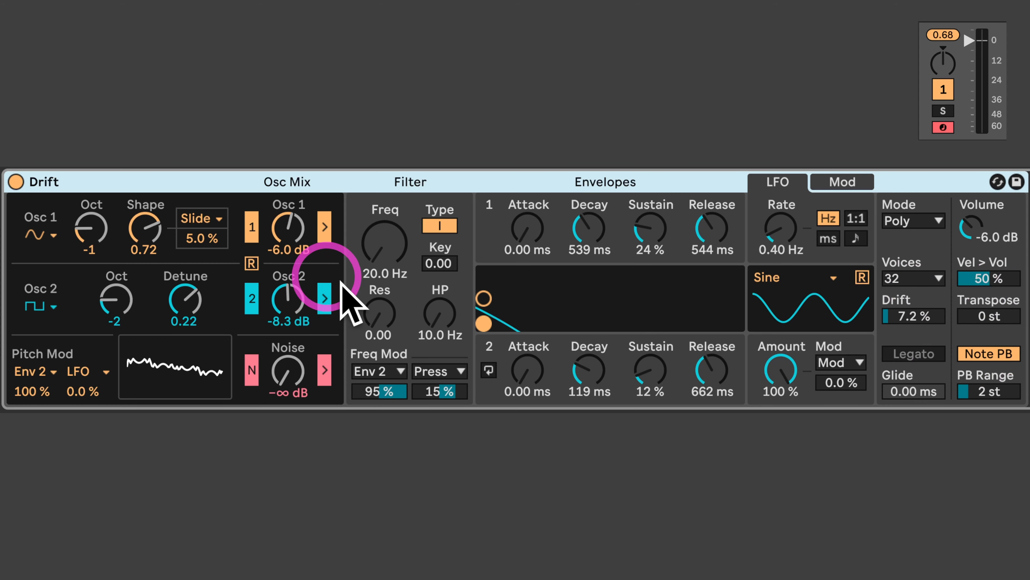
Step: Try oscillator 1 at octave 0, return it to -1 and change its waveform to a saw
click(81, 237)
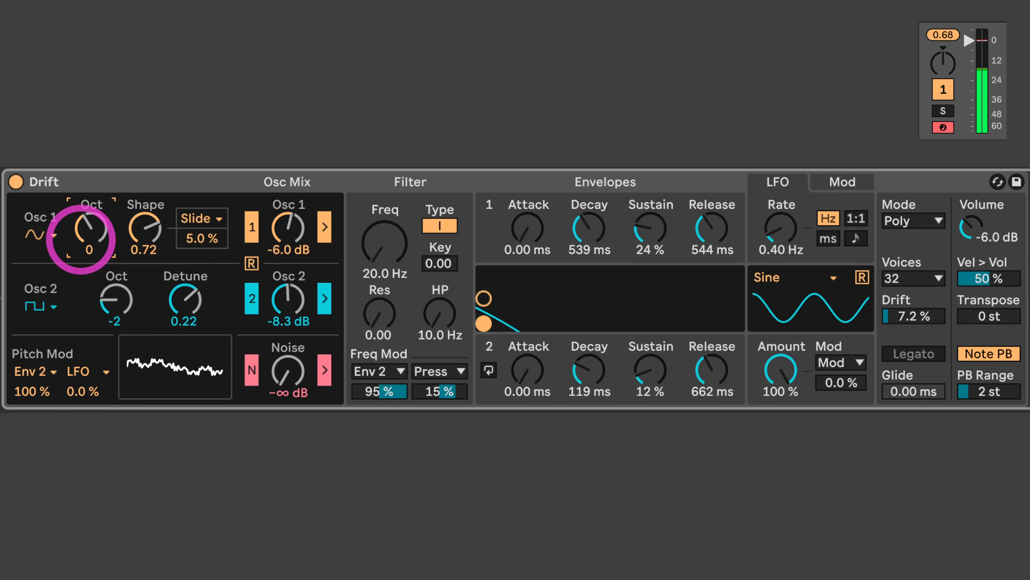
click(41, 234)
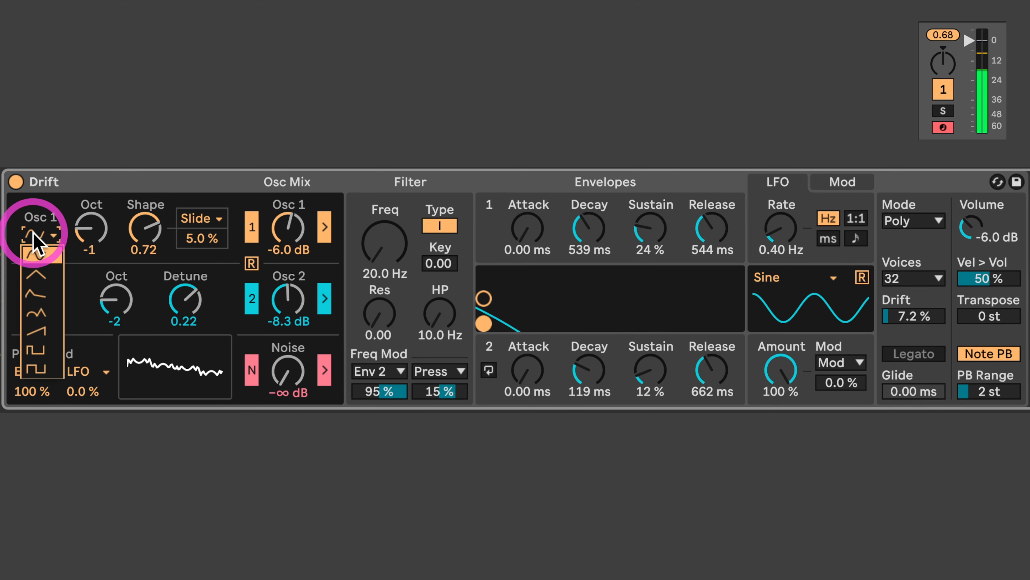
click(46, 334)
Step: Try the double-peaked waveform on oscillator 2 and sweep the filter frequency up to 4.55 kHz and back to 20.0 Hz
click(54, 309)
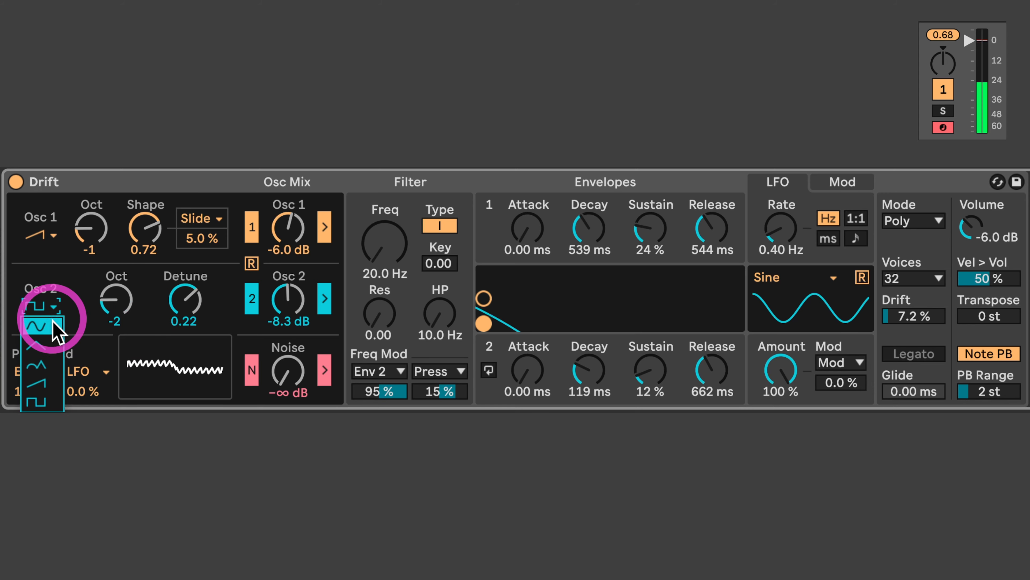
click(42, 358)
drag(383, 252, 383, 249)
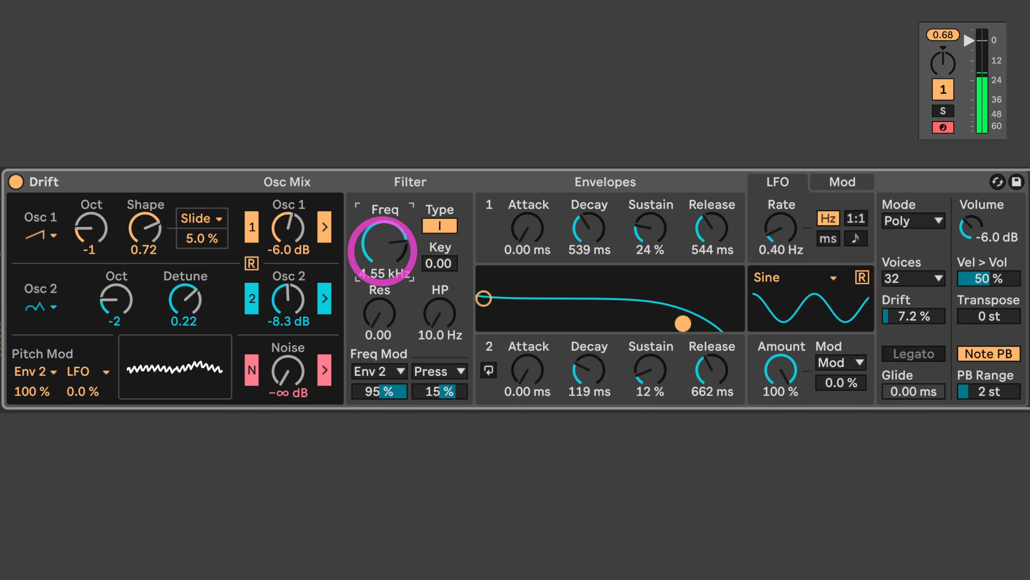
drag(383, 249, 382, 268)
Step: Audition the triangle and double-peaked waveforms on oscillator 2, ending on the square wave
click(40, 306)
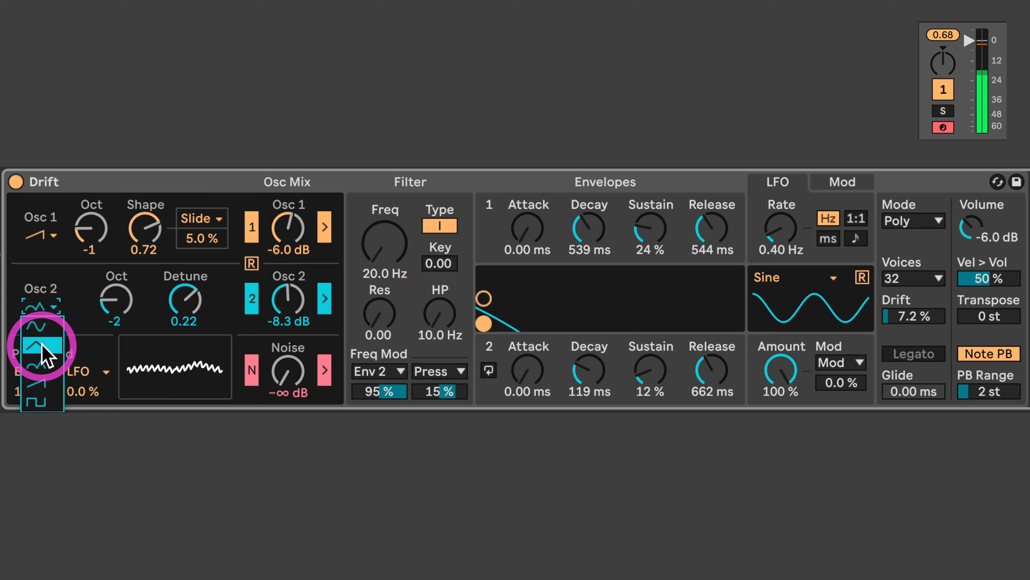
click(42, 345)
click(61, 306)
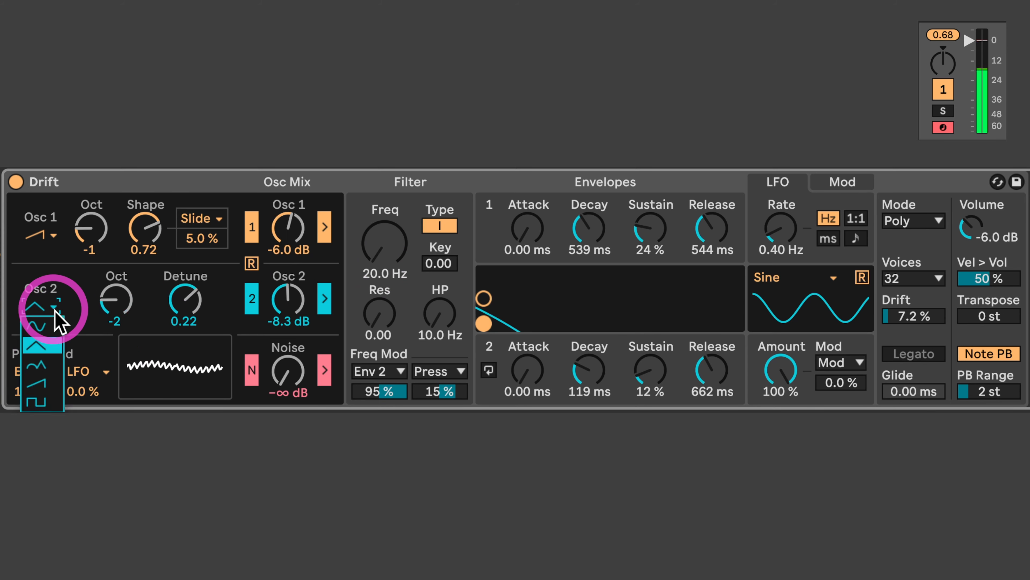
click(43, 373)
click(49, 307)
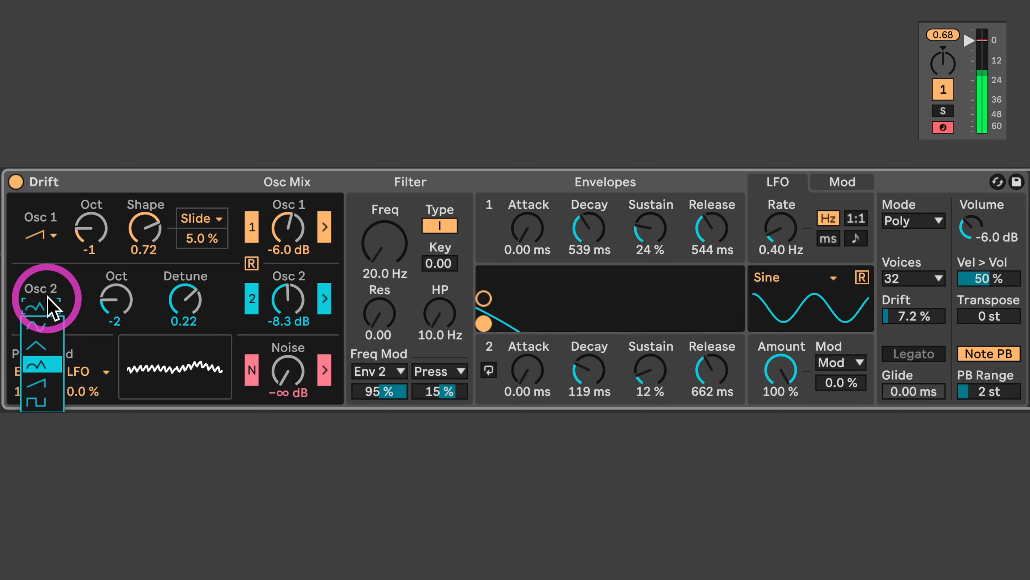
click(38, 399)
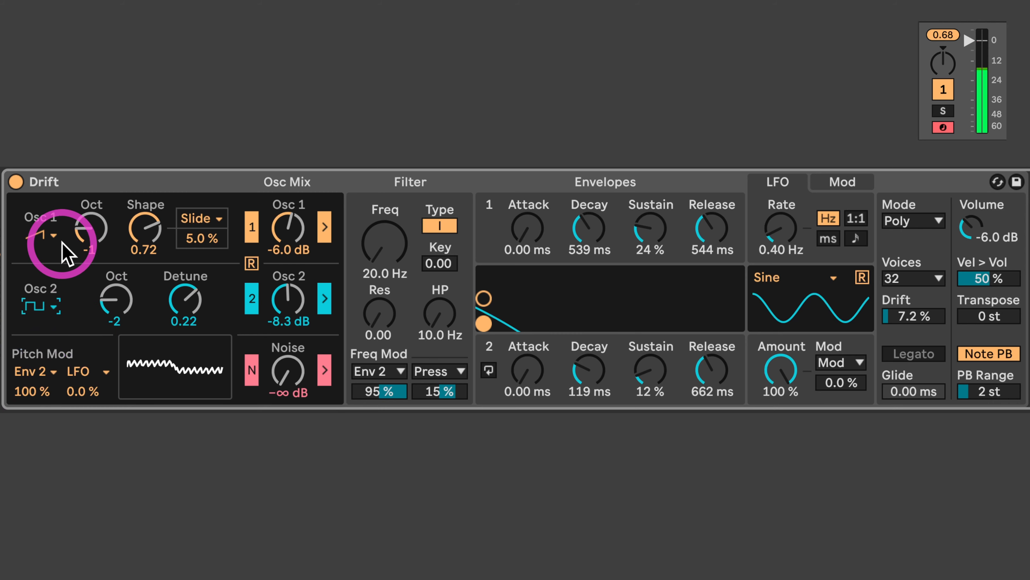
Step: Change oscillator 1's waveform to a sine
click(44, 235)
click(47, 264)
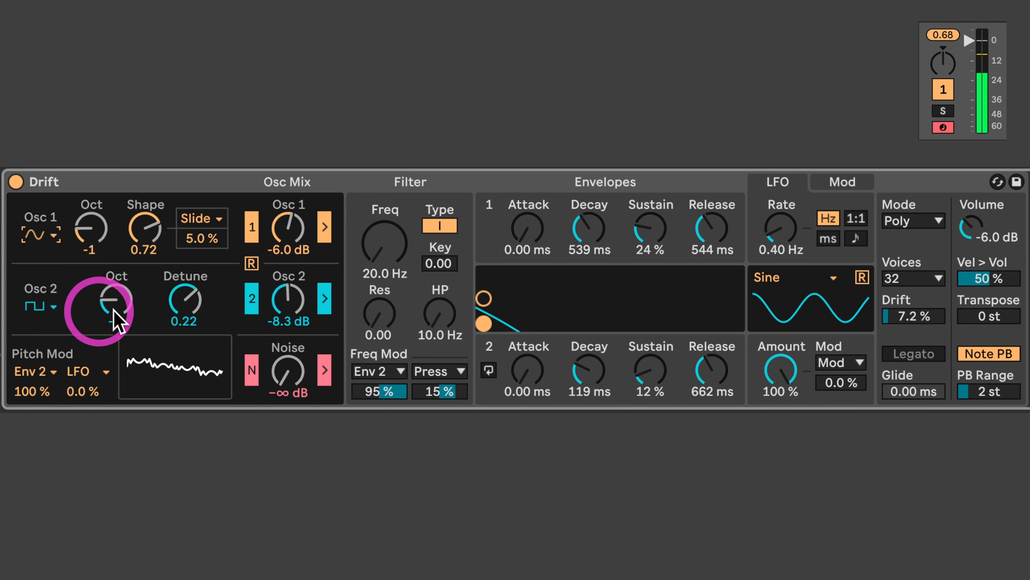
Step: Set the filter frequency to 34.6 Hz and its Env 2 modulation to 100%, trying resonance at 0.55 before returning it to 0.00
drag(386, 247, 372, 248)
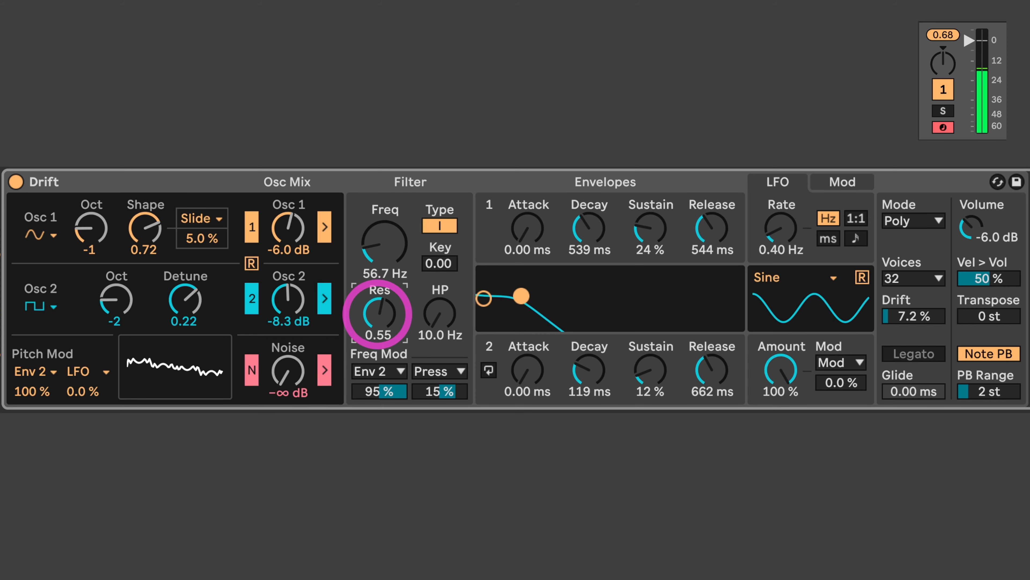
drag(378, 315, 378, 324)
drag(380, 254, 379, 247)
click(390, 391)
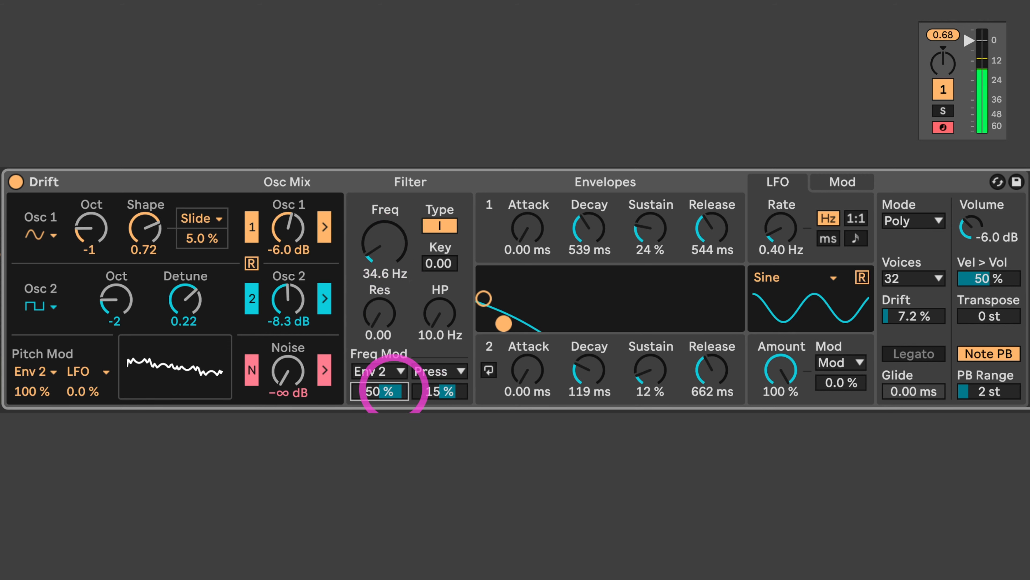
drag(389, 391, 389, 366)
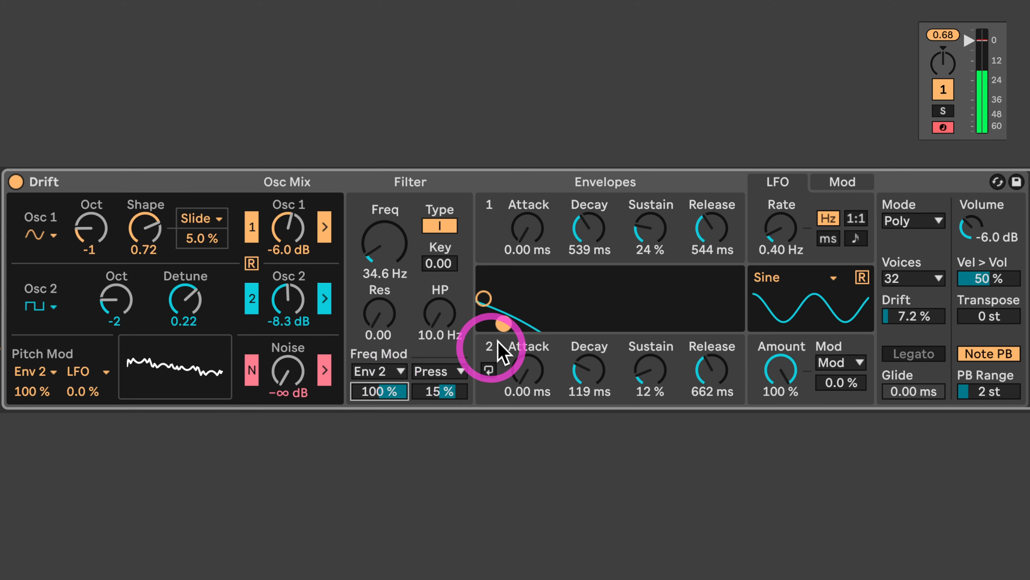
Step: Turn on oscillator retrigger and keep the attack of both envelopes at 0.00 ms
click(527, 233)
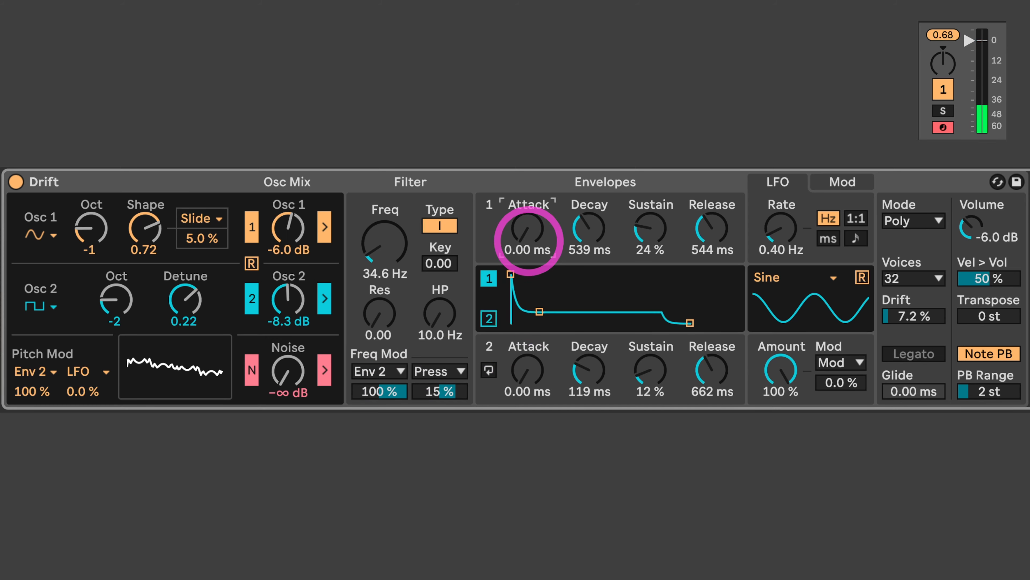
drag(527, 240, 527, 243)
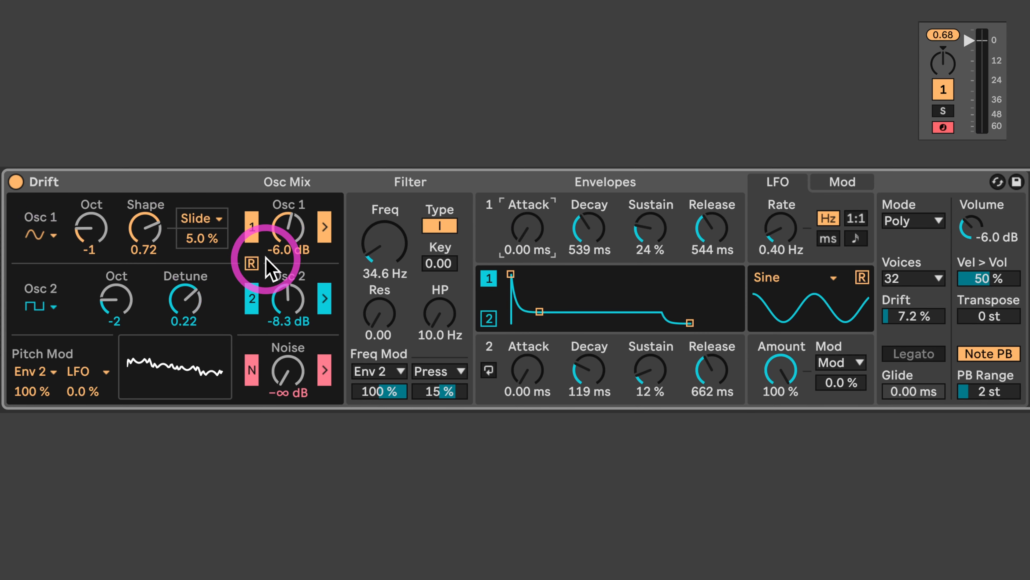
drag(518, 238, 518, 232)
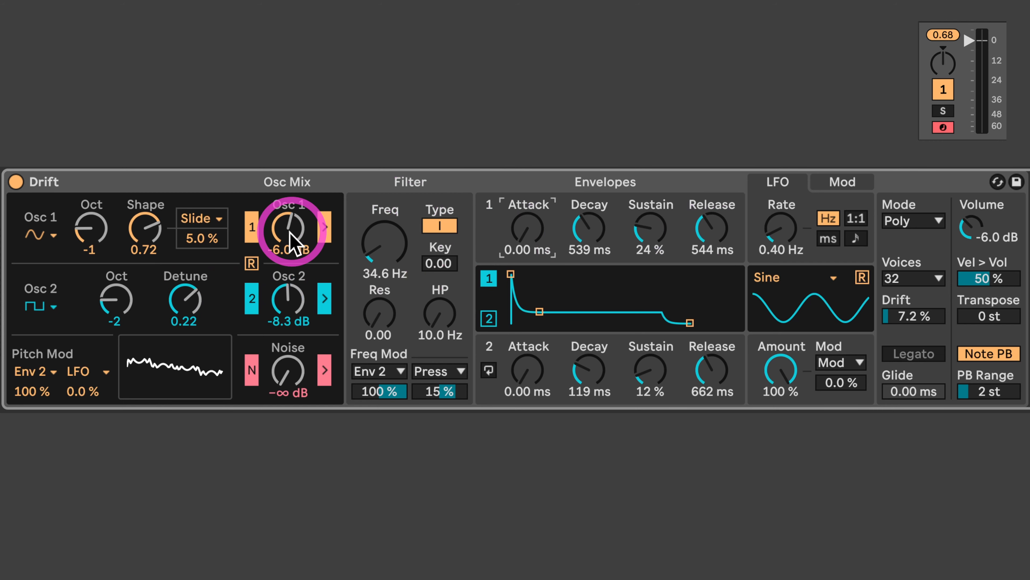
click(252, 263)
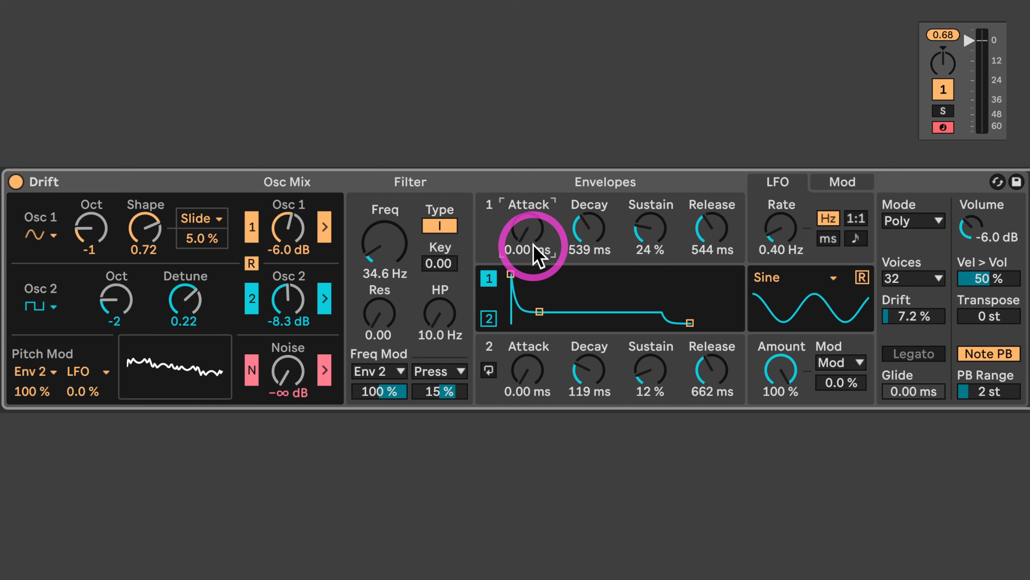
drag(526, 359, 524, 364)
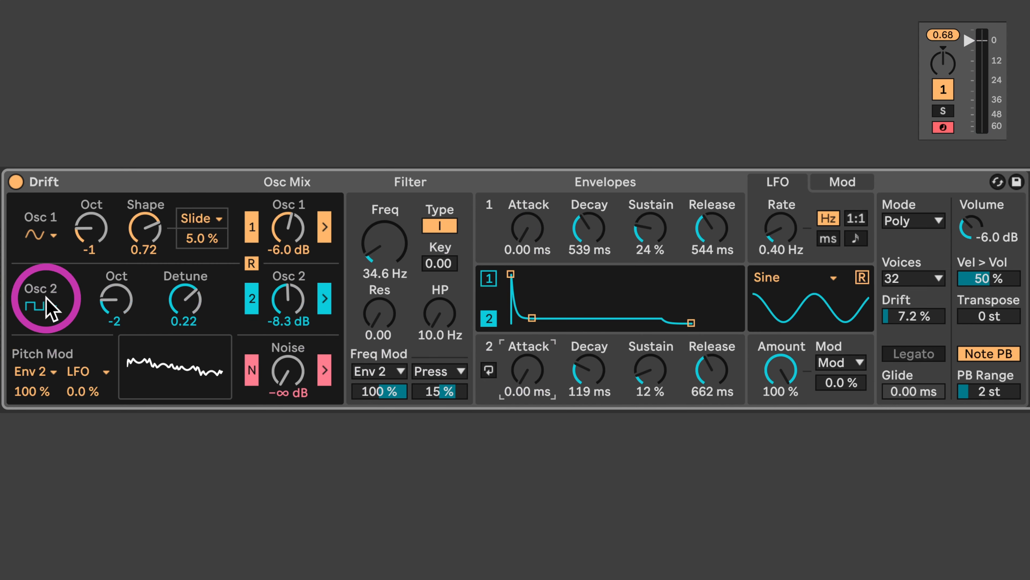
Step: Lower the filter frequency to 20.0 Hz and set envelope 2's decay to 175 ms
drag(382, 240, 385, 242)
drag(584, 379, 595, 364)
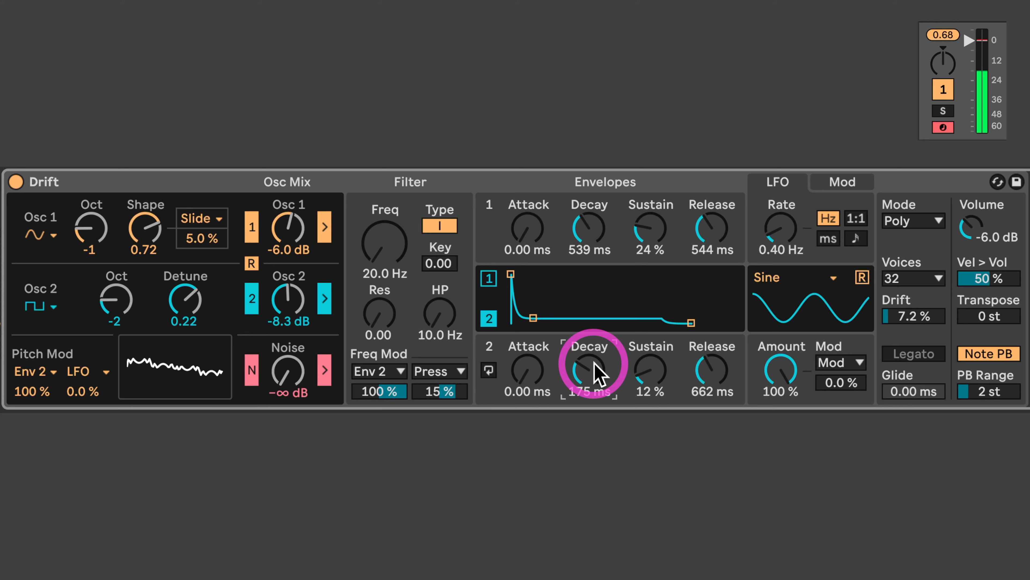
Step: Try the Env 2 modulation of the filter frequency at 11% and return it to 100%
click(385, 391)
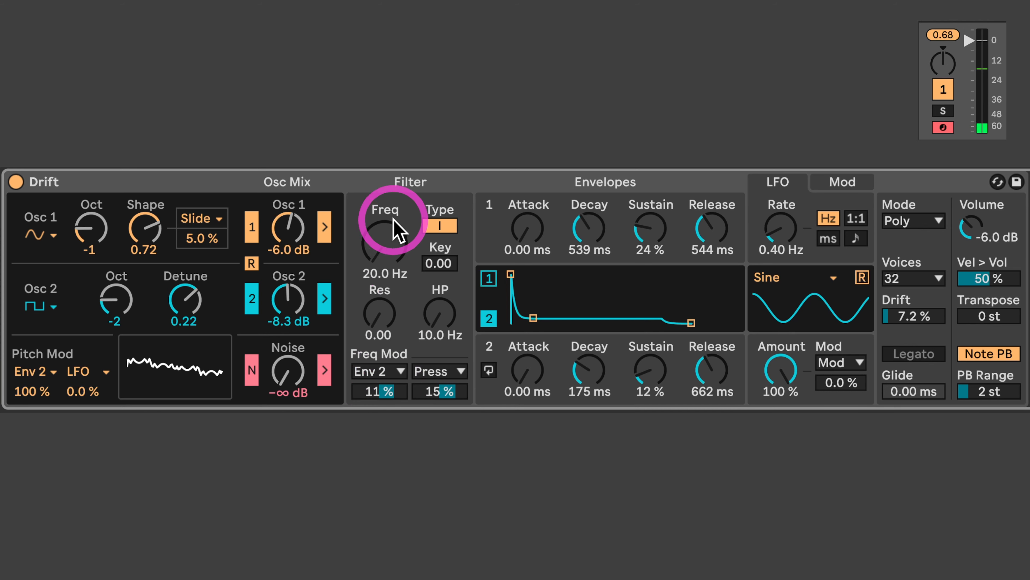
mouse_move(379, 255)
mouse_down()
mouse_move(379, 227)
mouse_move(378, 268)
mouse_up()
drag(370, 391, 373, 352)
Step: Try the filter frequency at 297 Hz with its Env 2 modulation reduced to 16% and 21%
click(383, 253)
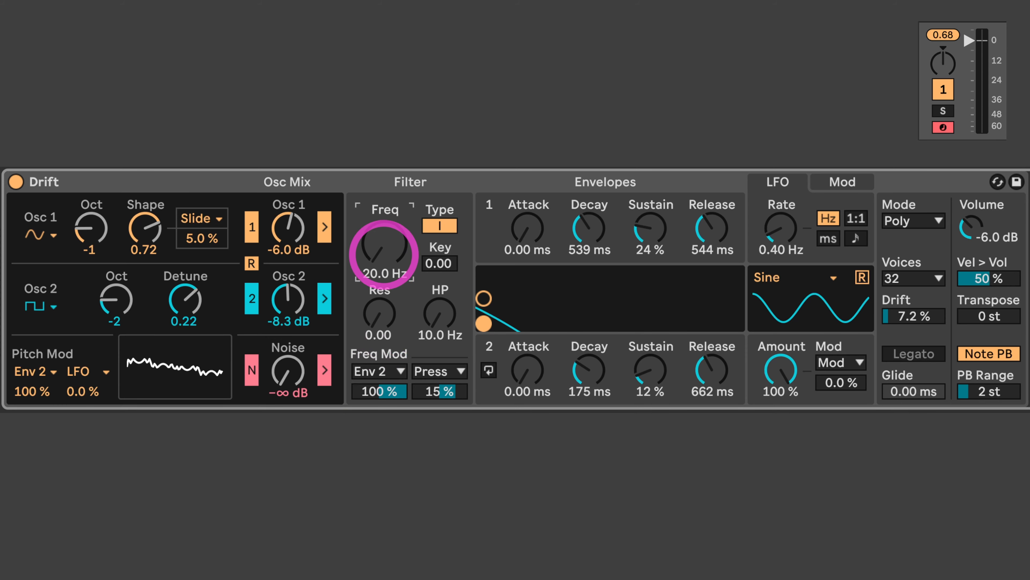
drag(383, 252, 383, 175)
mouse_move(383, 253)
mouse_down()
mouse_move(383, 284)
mouse_move(380, 268)
mouse_move(368, 276)
mouse_move(370, 260)
mouse_up()
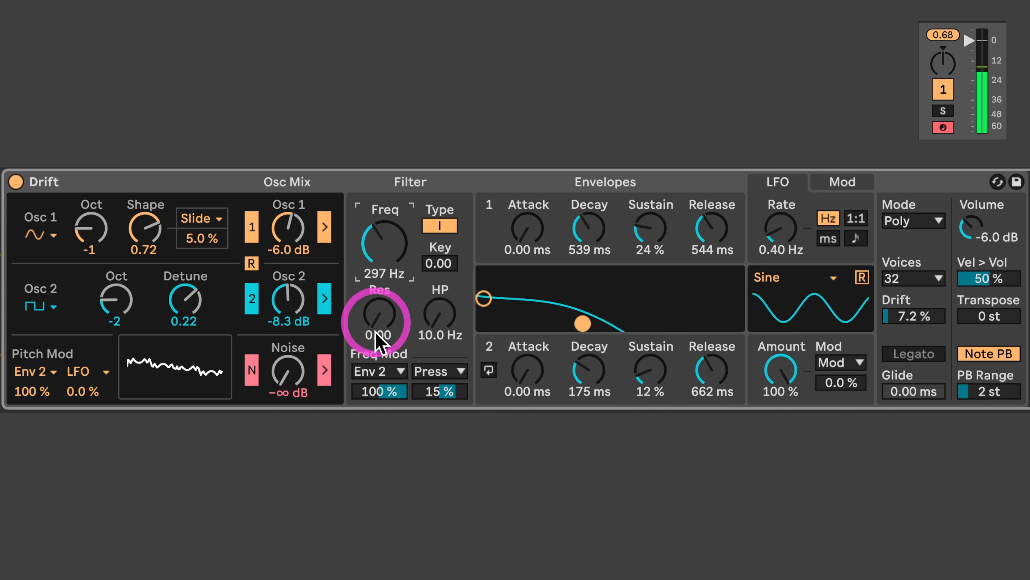
drag(368, 390, 378, 388)
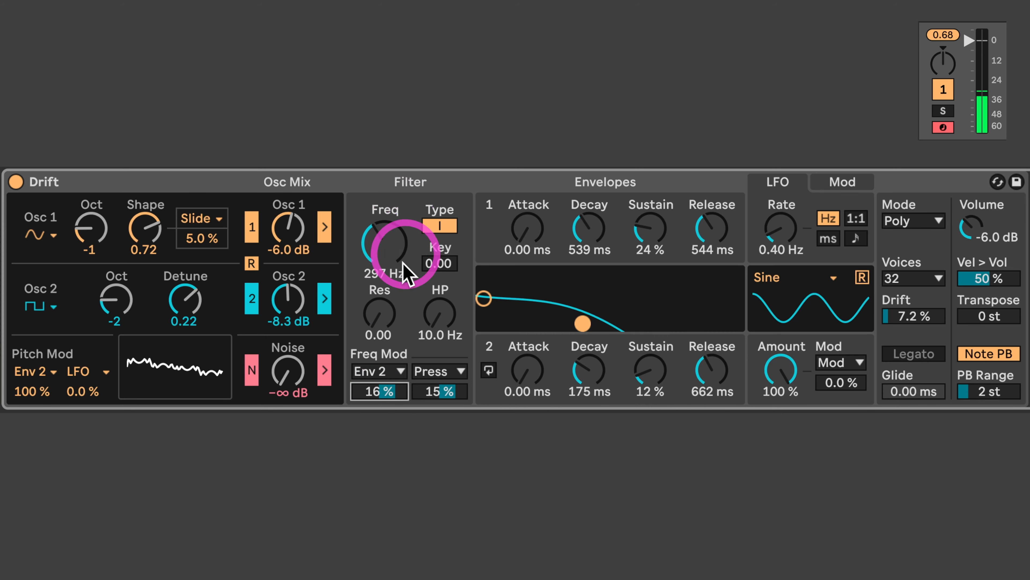
drag(369, 389, 376, 384)
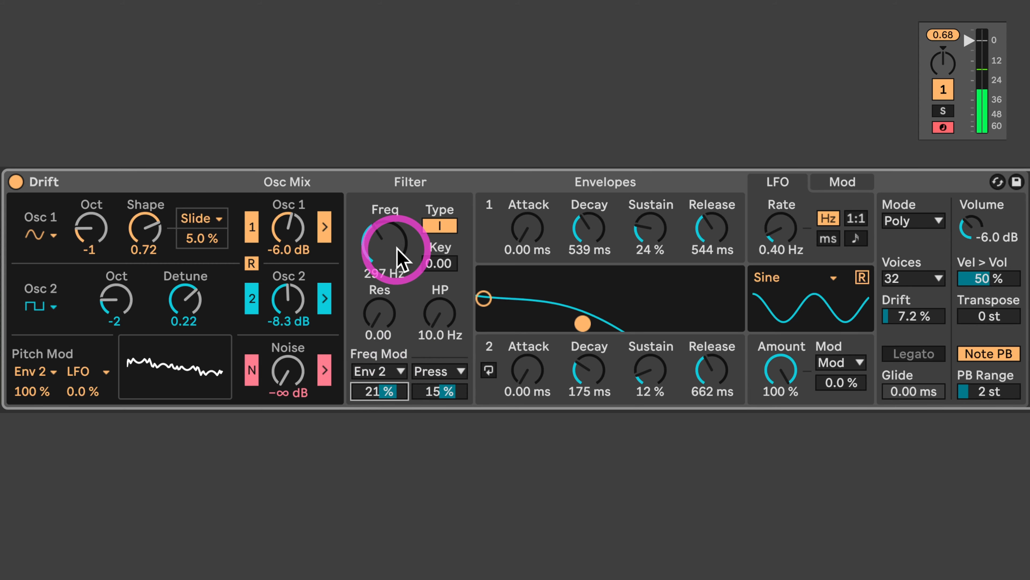
Step: Try the filter frequency at 386 Hz with Env 2 modulation back at 100%, and return the frequency to 20.0 Hz
drag(398, 250, 379, 293)
drag(375, 391, 375, 357)
click(390, 268)
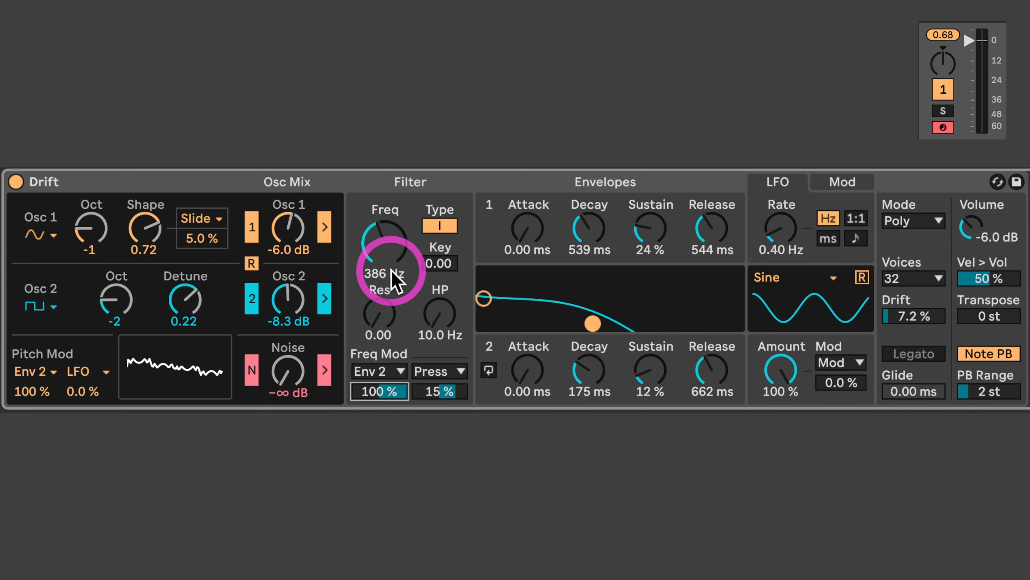
mouse_move(390, 268)
mouse_down()
mouse_move(391, 195)
mouse_move(390, 284)
mouse_up()
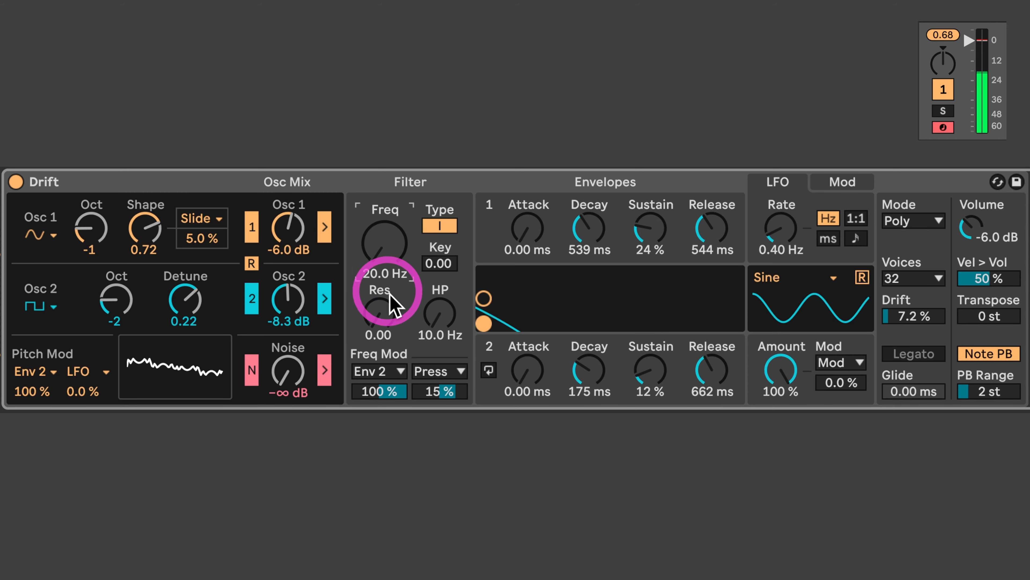
Step: Set envelope 2's decay to 354 ms and select the Drift device
drag(590, 379, 590, 371)
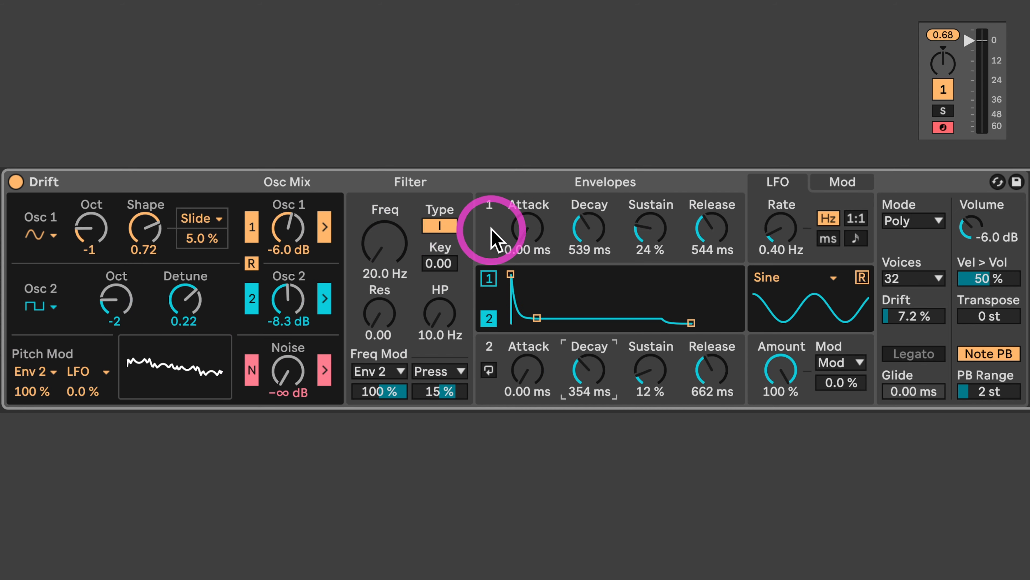
click(426, 181)
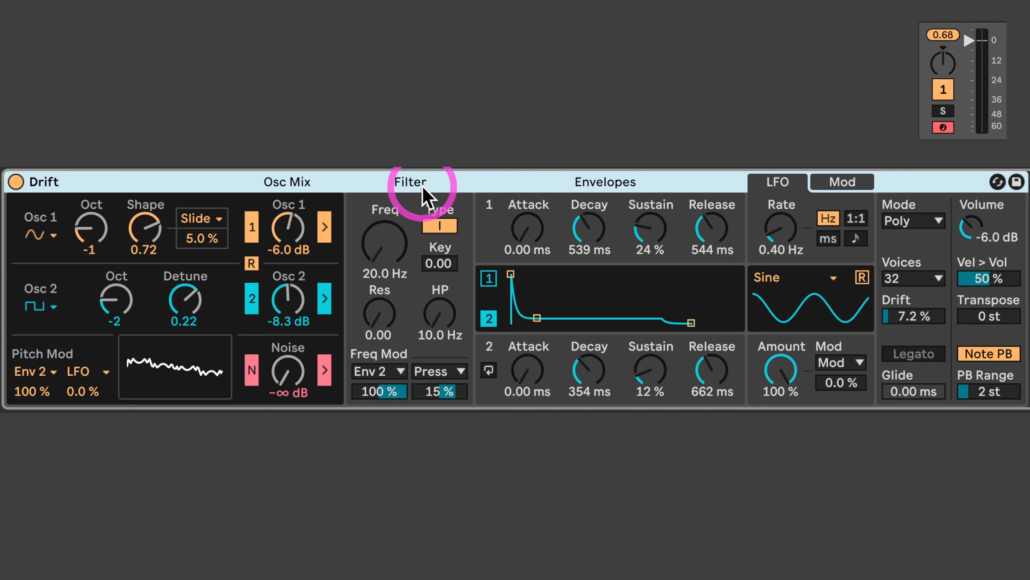